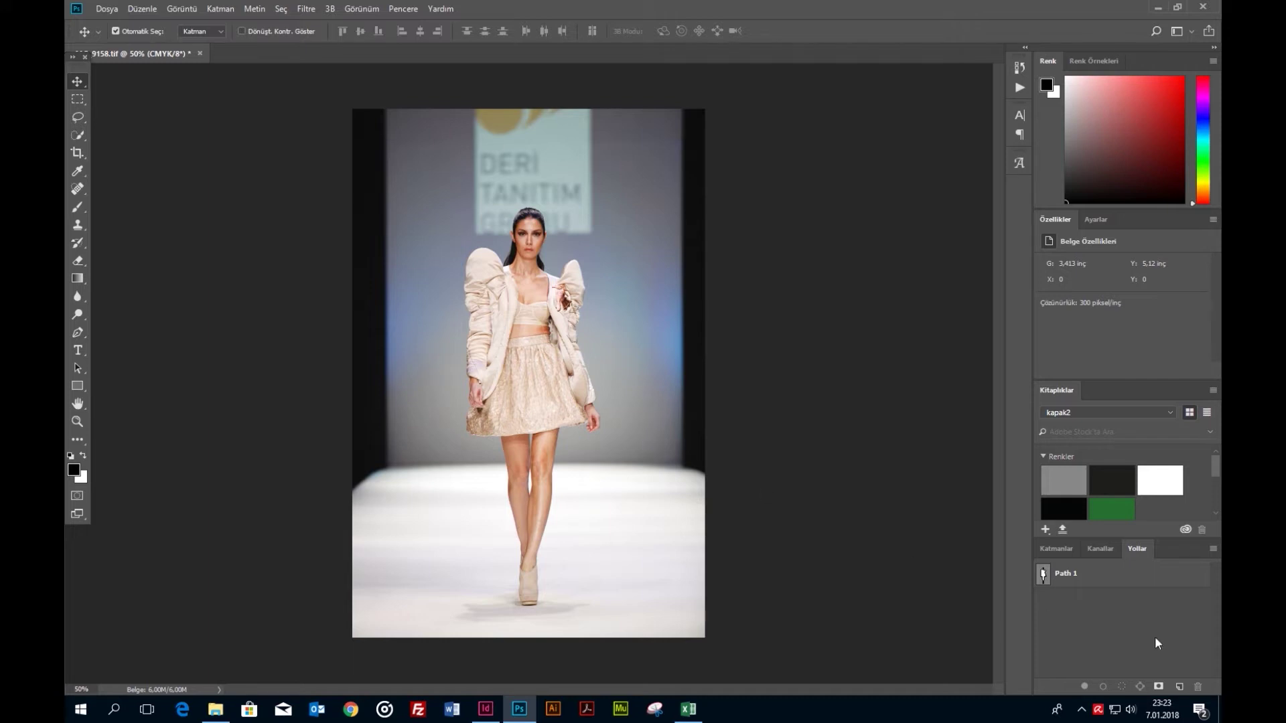
# Display the saved Path 1 outline around the model and look through the path options.
pyautogui.click(1057, 549)
pyautogui.click(1137, 549)
pyautogui.click(1075, 580)
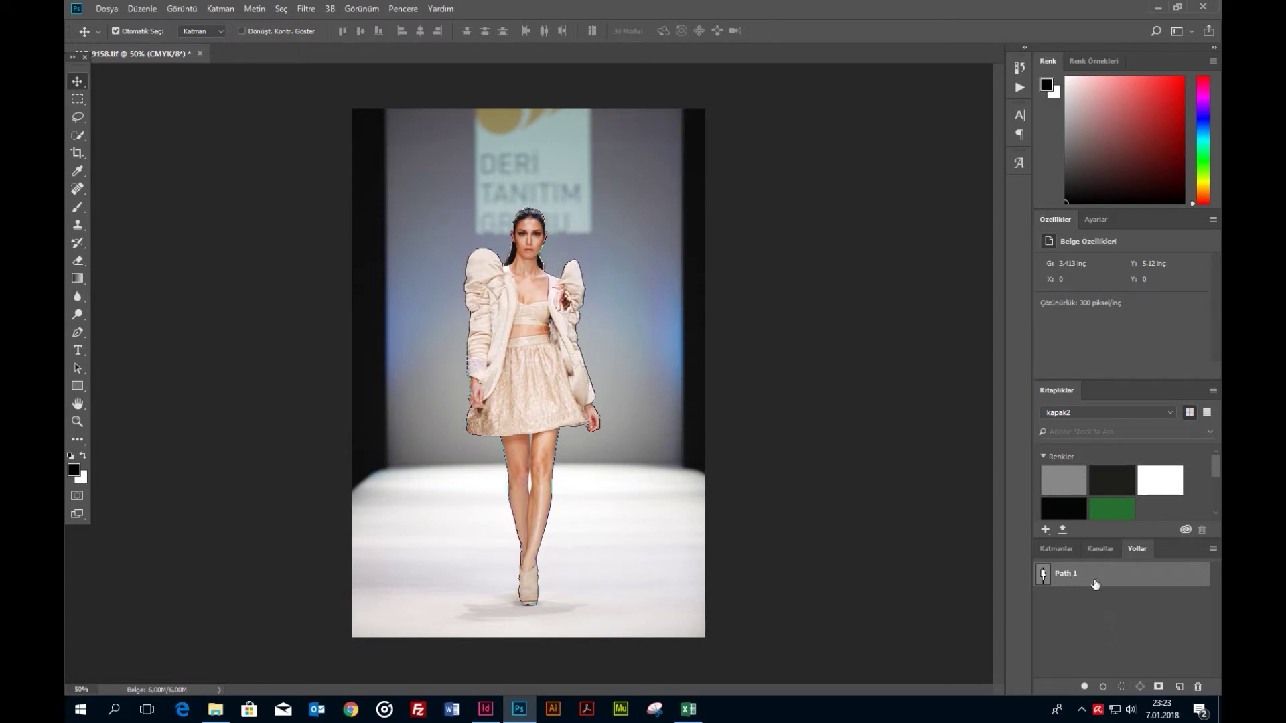
pyautogui.click(1093, 607)
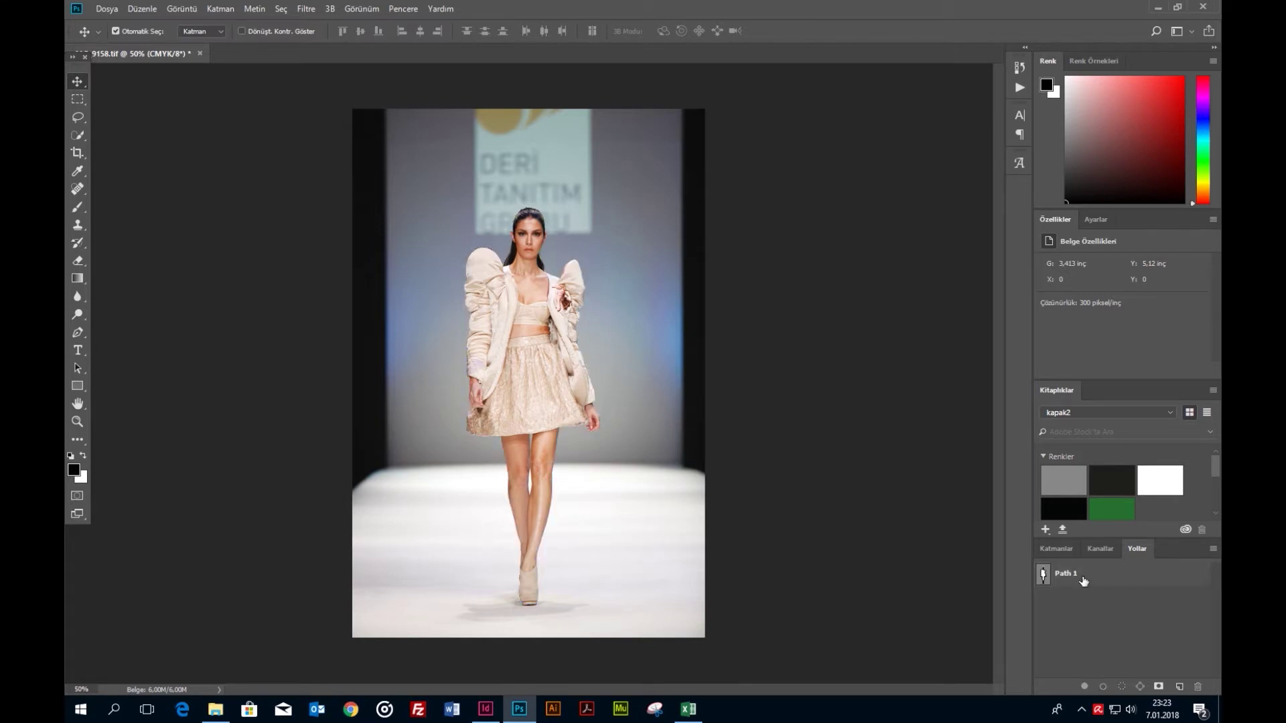
pyautogui.click(1084, 580)
pyautogui.click(1078, 612)
pyautogui.click(1213, 549)
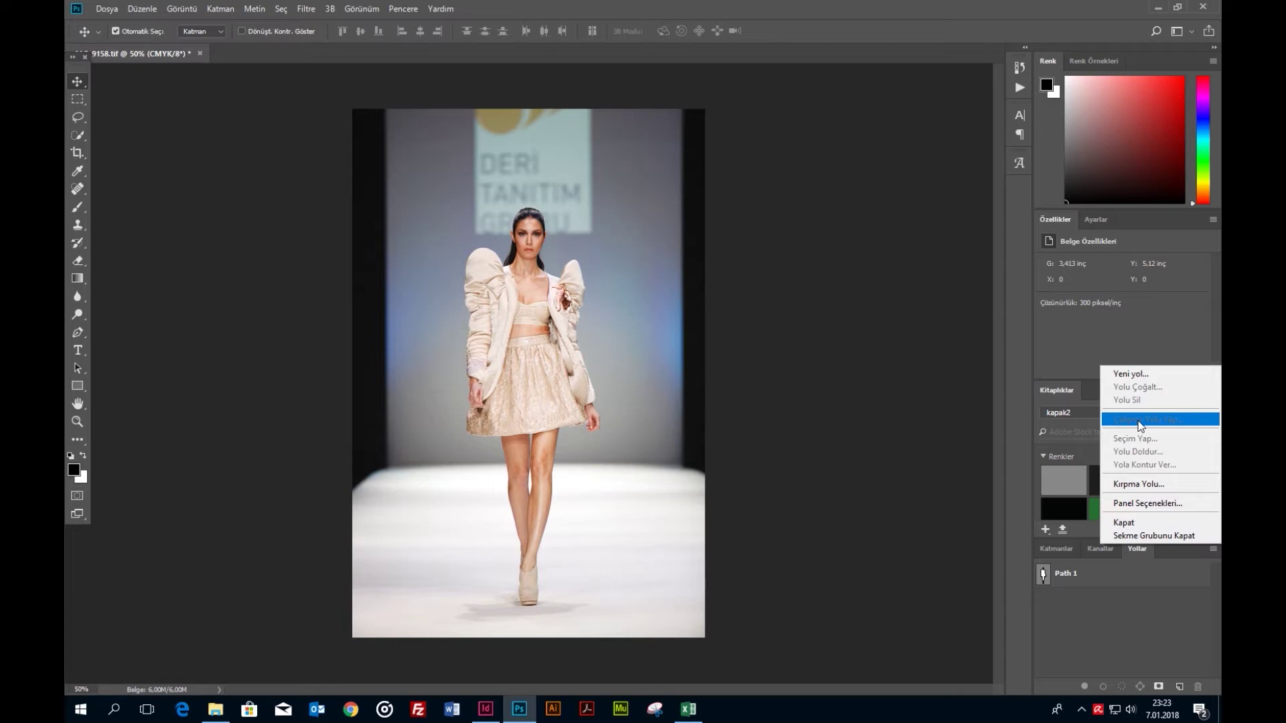
pyautogui.click(1106, 602)
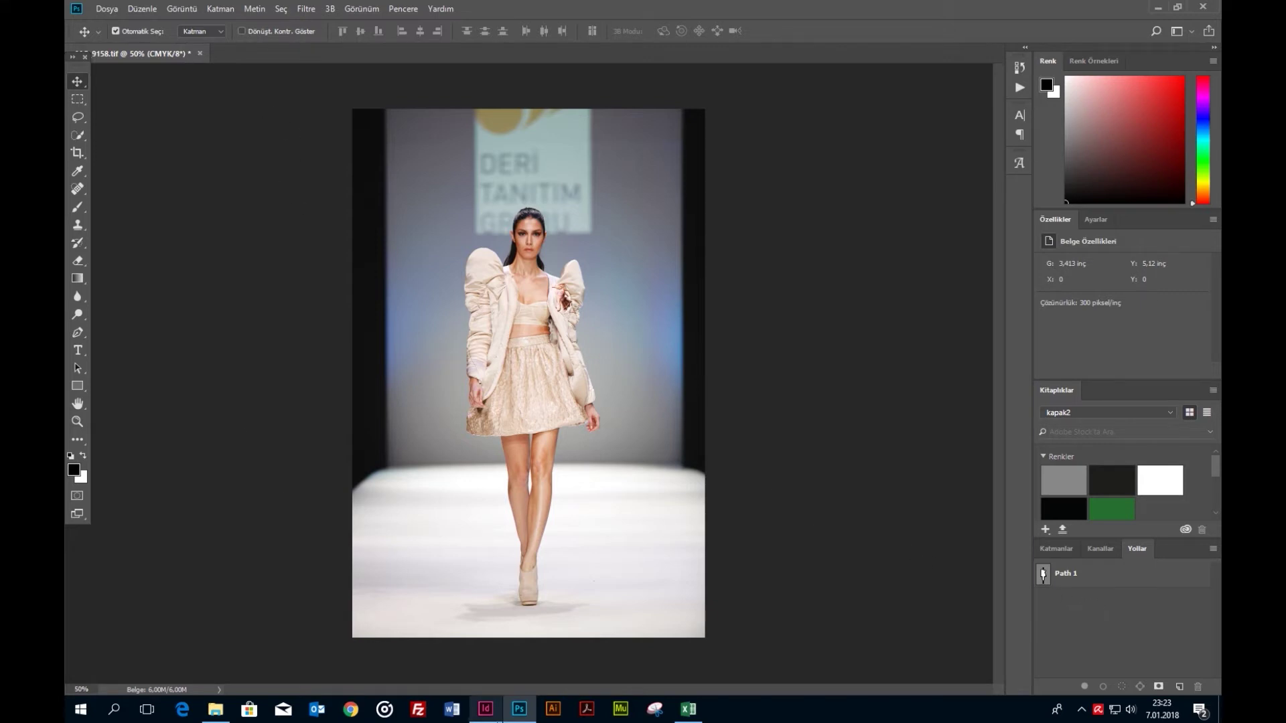
# Switch to InDesign, copy the cut-out model image from 50-77.indd into Başlıksız-2, and place it in the left page's first column.
pyautogui.moveTo(519, 719)
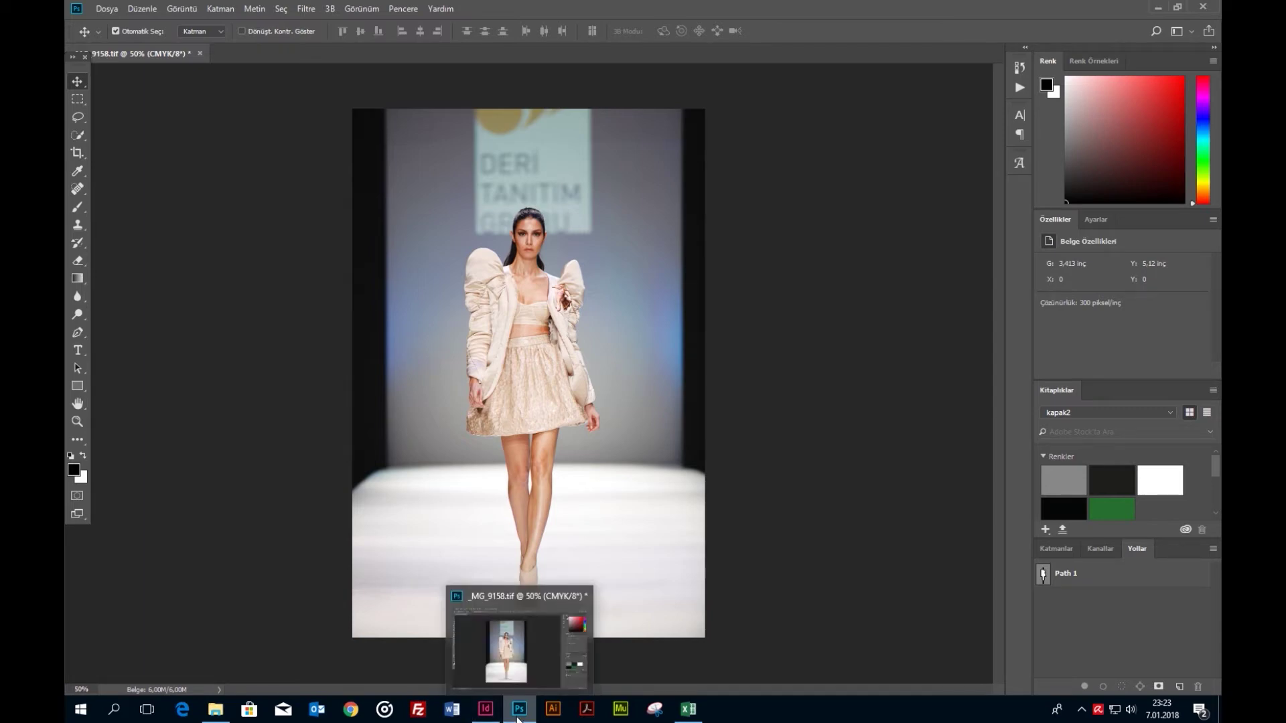
pyautogui.click(518, 712)
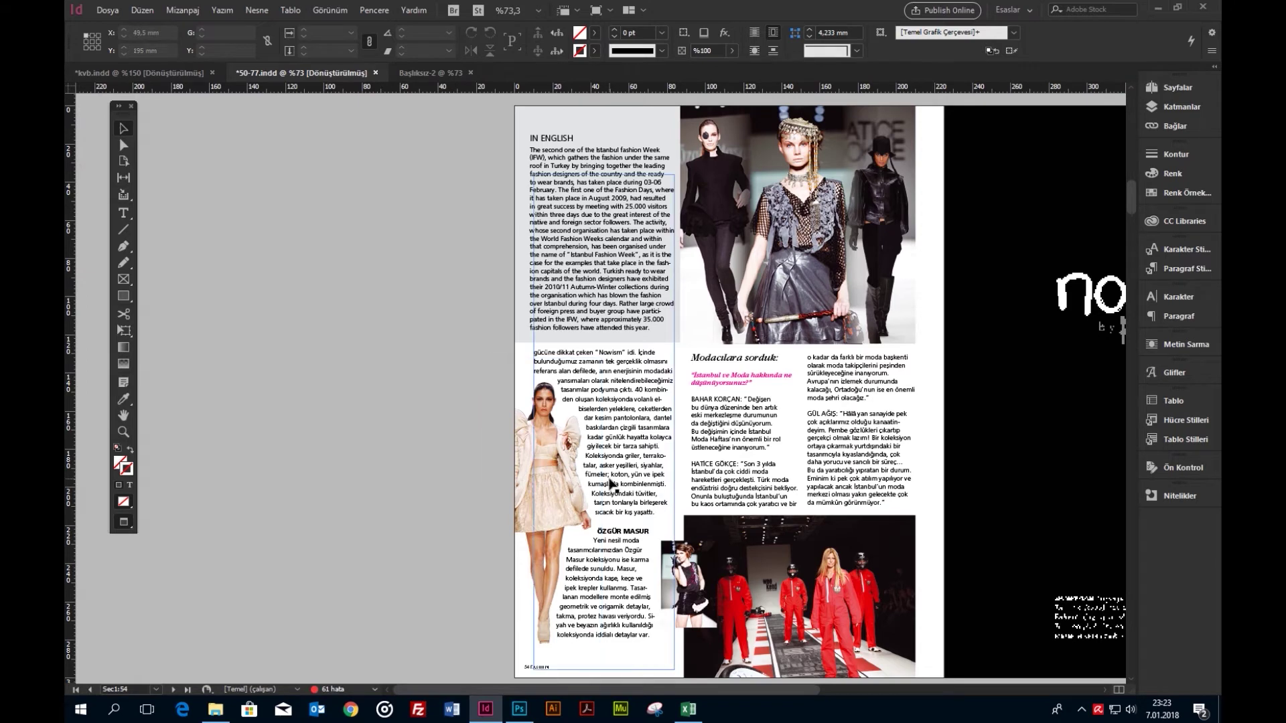
pyautogui.click(520, 448)
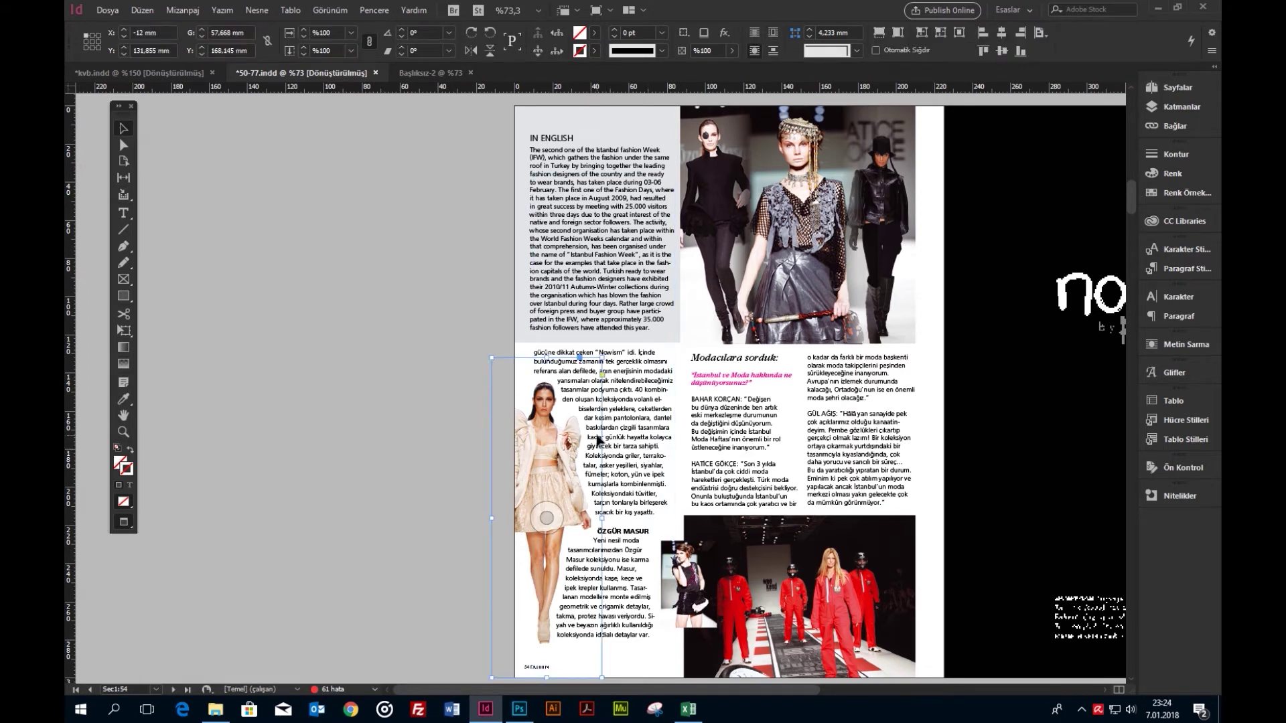
pyautogui.click(412, 74)
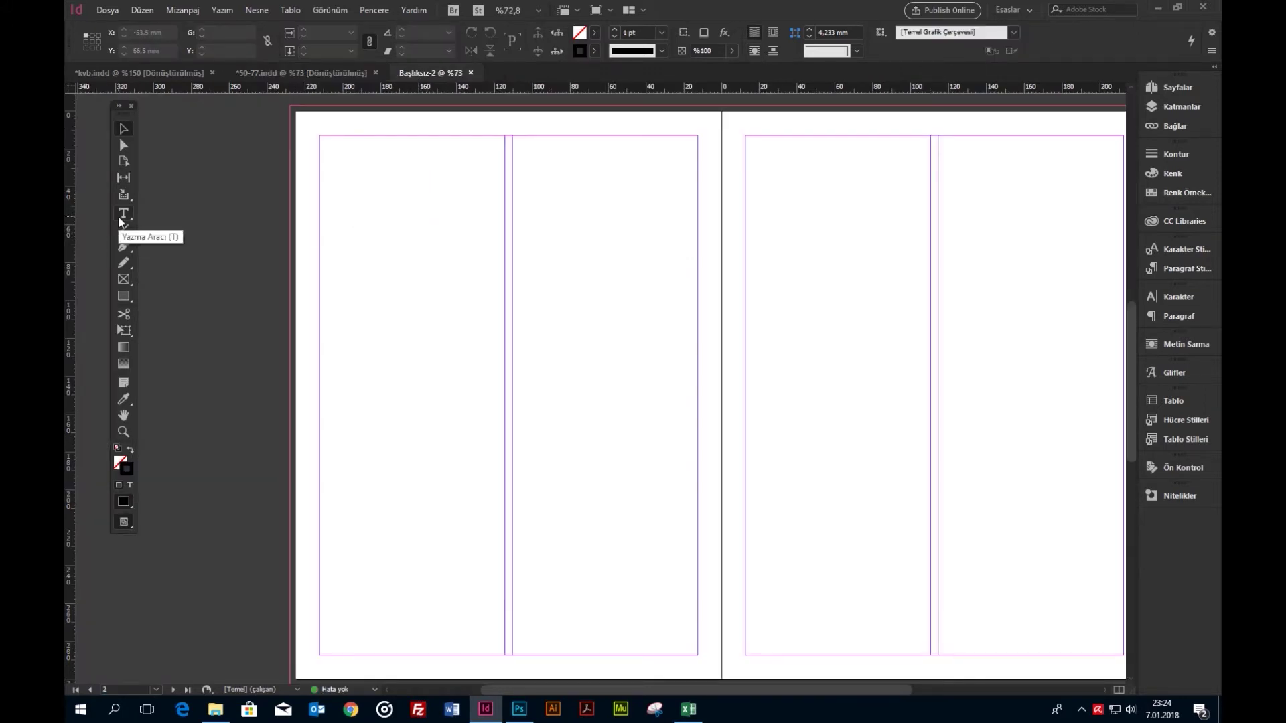
pyautogui.hotkey('ctrl', 'v')
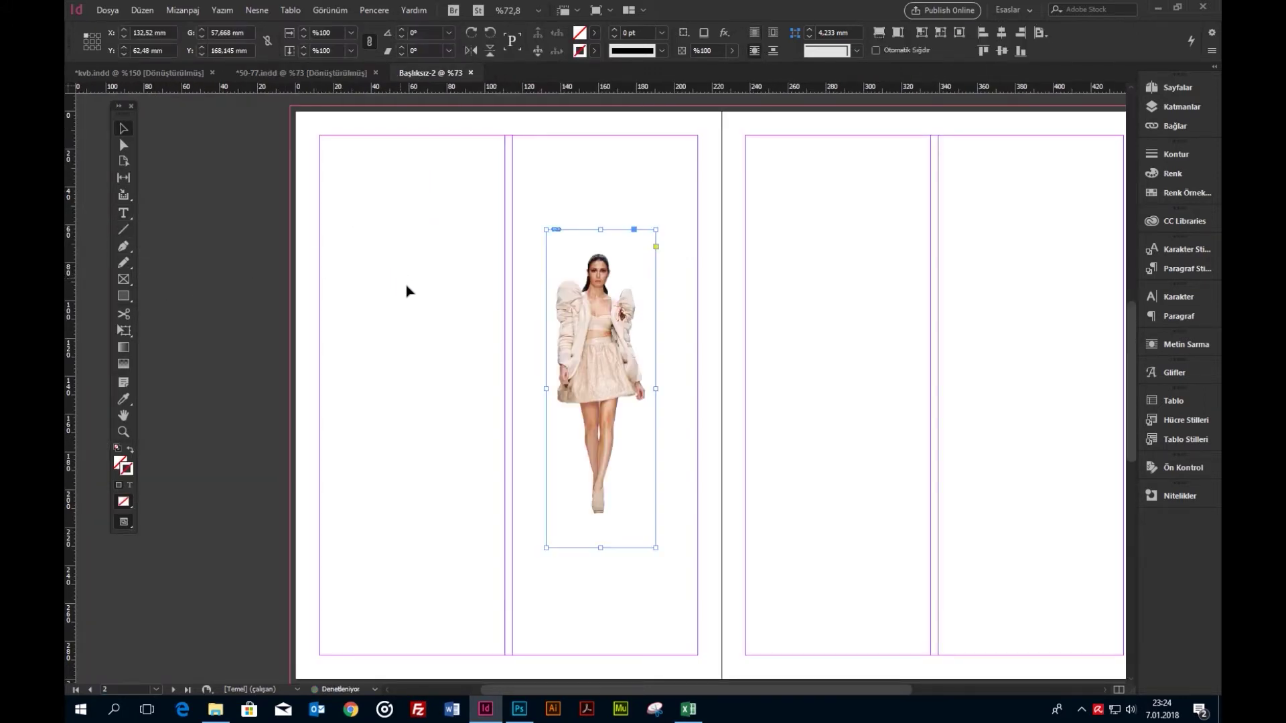
pyautogui.moveTo(583, 337); pyautogui.dragTo(410, 310)
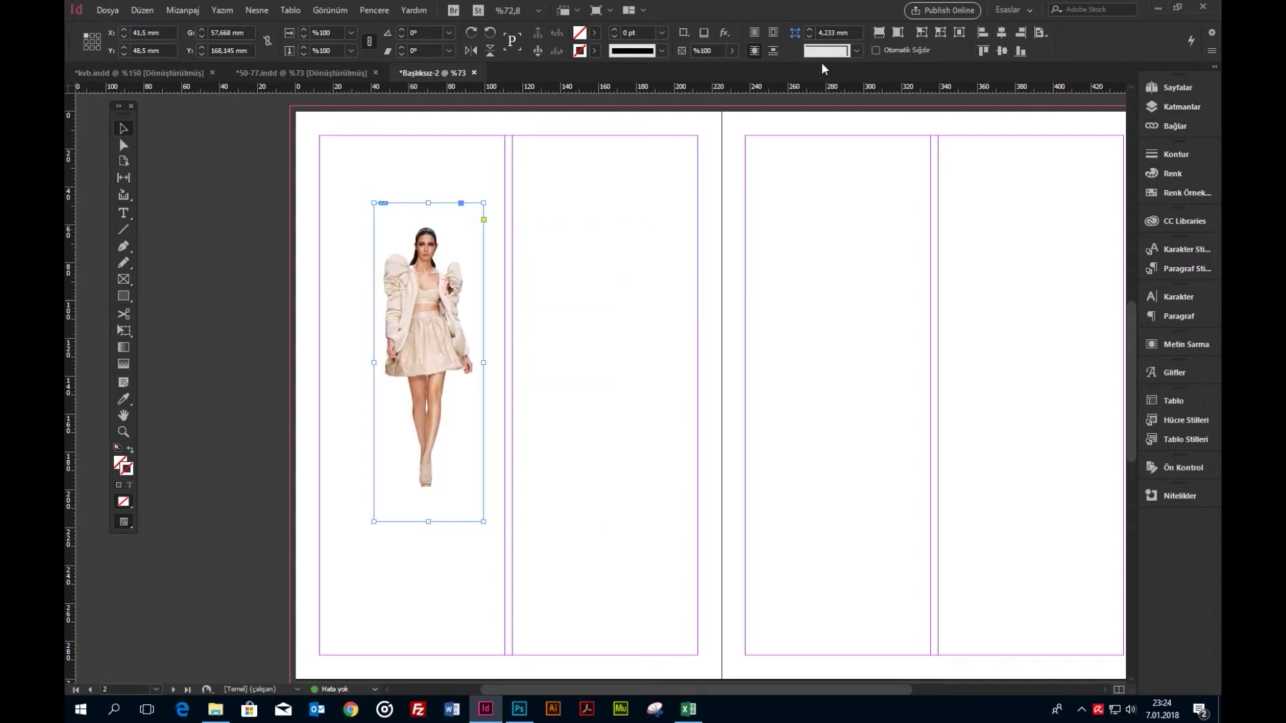
# Examine the pasted image's text wrap contour and its Text Wrap settings.
pyautogui.doubleClick(451, 305)
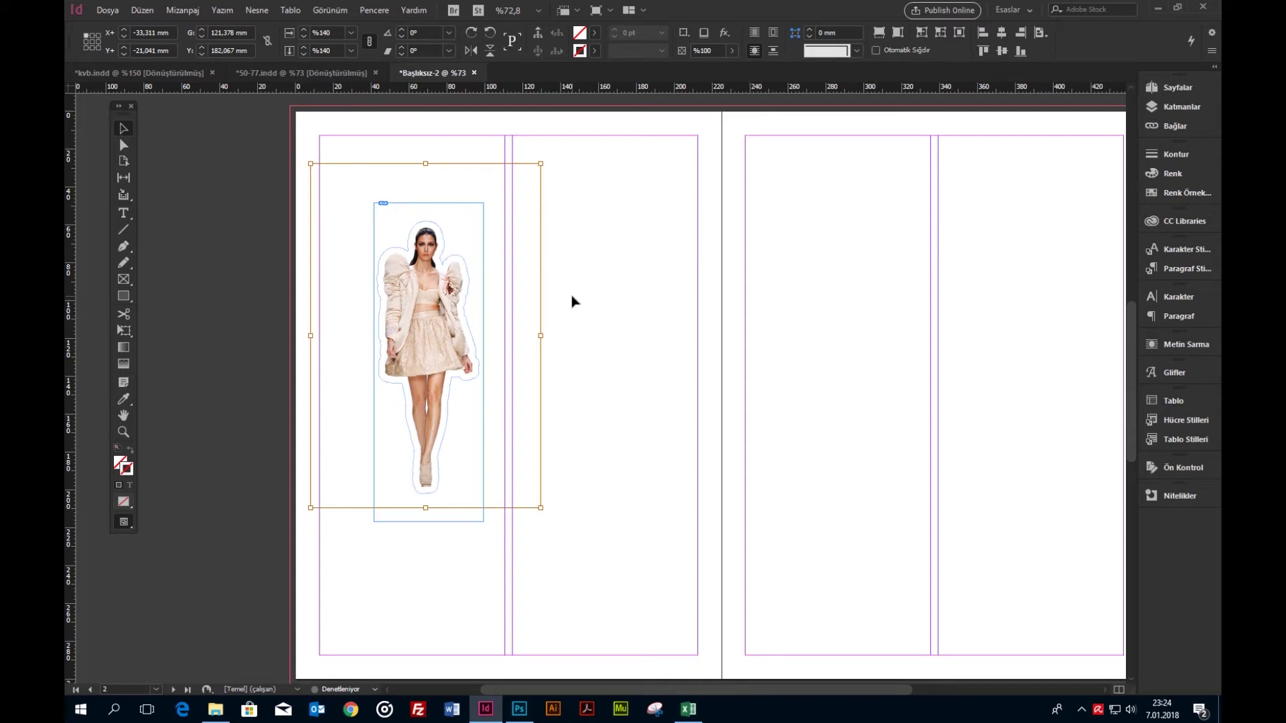
pyautogui.press('Escape')
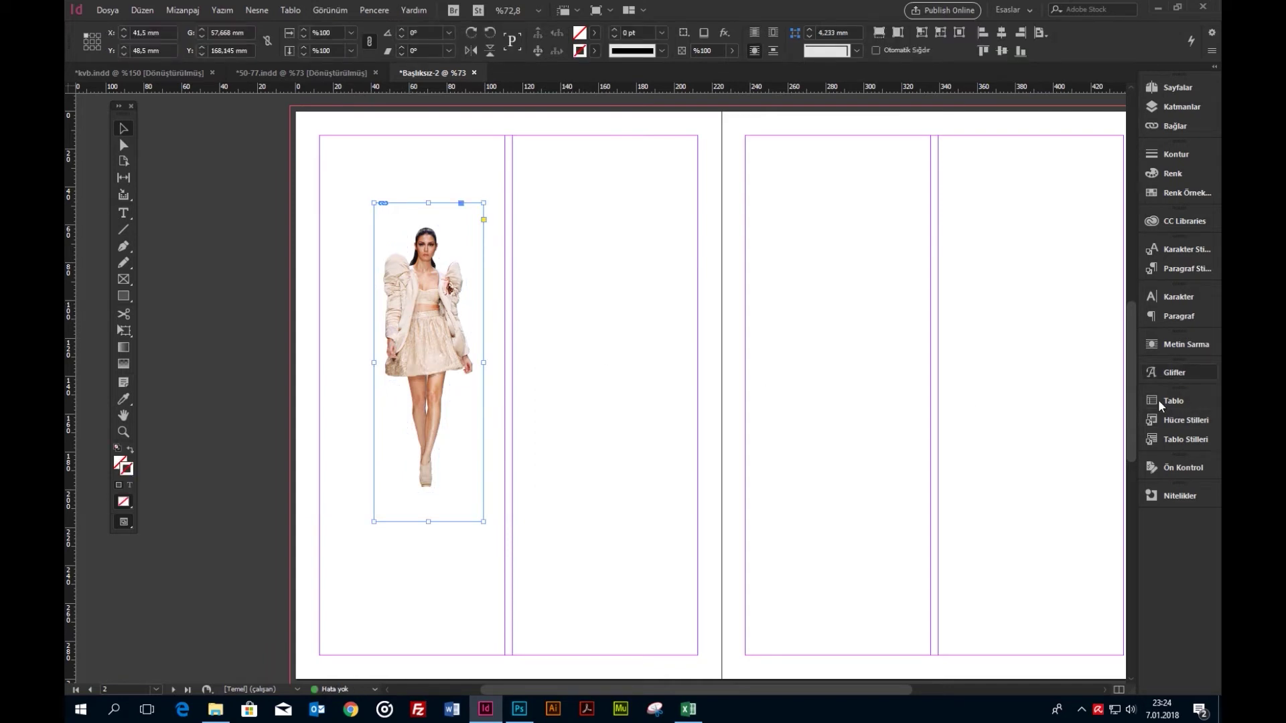
pyautogui.click(1163, 344)
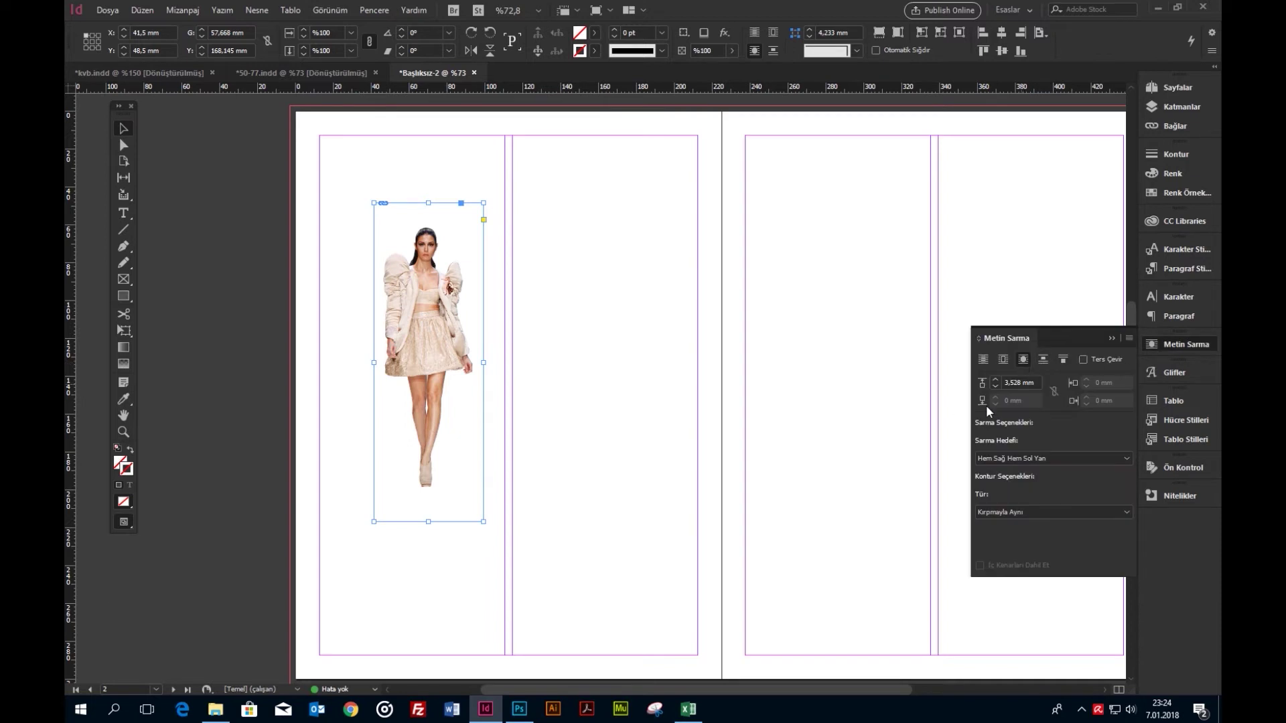
# Move the model image into the lower-left margin corner of the left page, at about X 12.7 mm, Y 119 mm.
pyautogui.click(552, 322)
pyautogui.click(455, 338)
pyautogui.moveTo(436, 398); pyautogui.dragTo(379, 524)
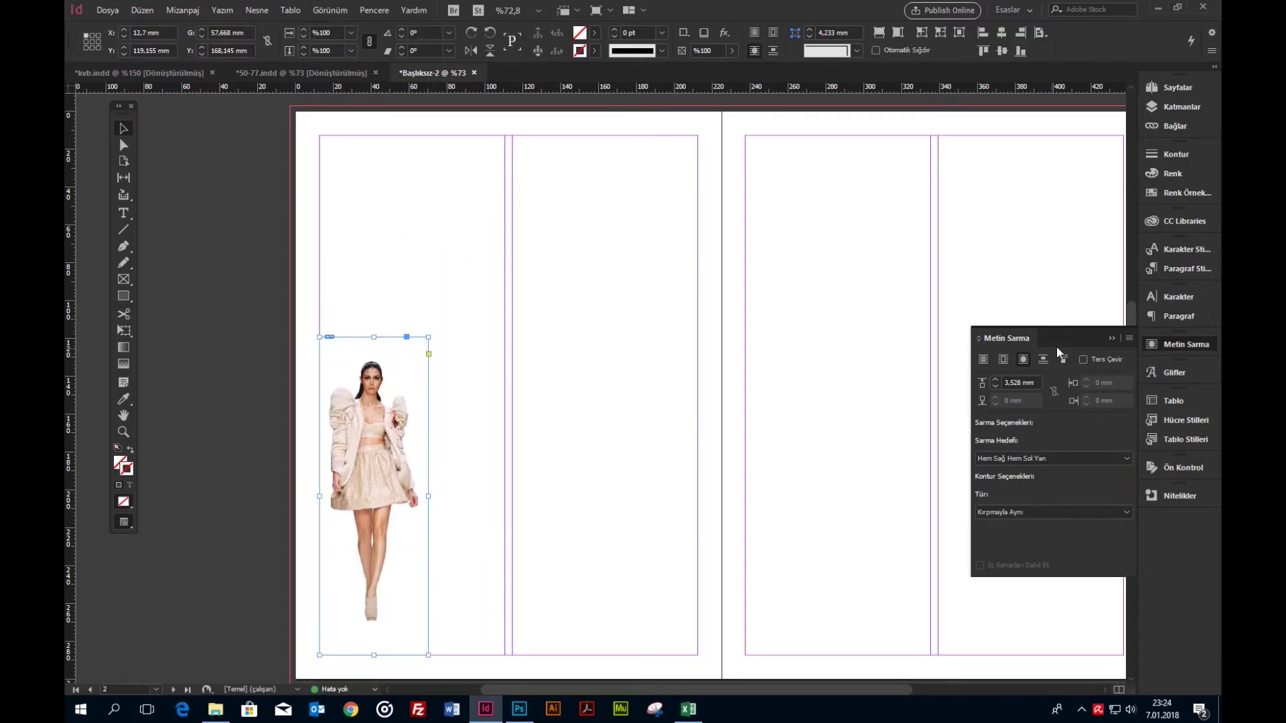
pyautogui.click(1112, 338)
# Select the model image's content inside its frame and set it to no text wrap.
pyautogui.click(670, 381)
pyautogui.hotkey('ctrl', 'z')
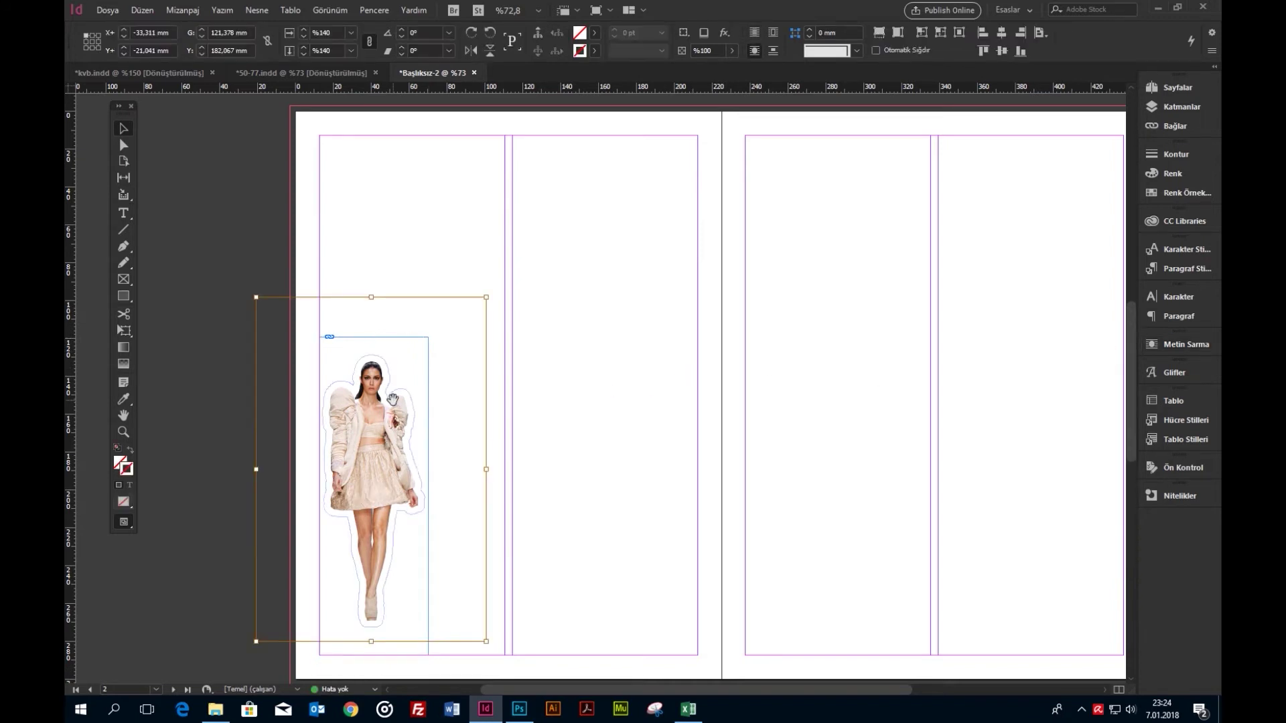
pyautogui.hotkey('ctrl', 'z')
pyautogui.hotkey('ctrl', 'z')
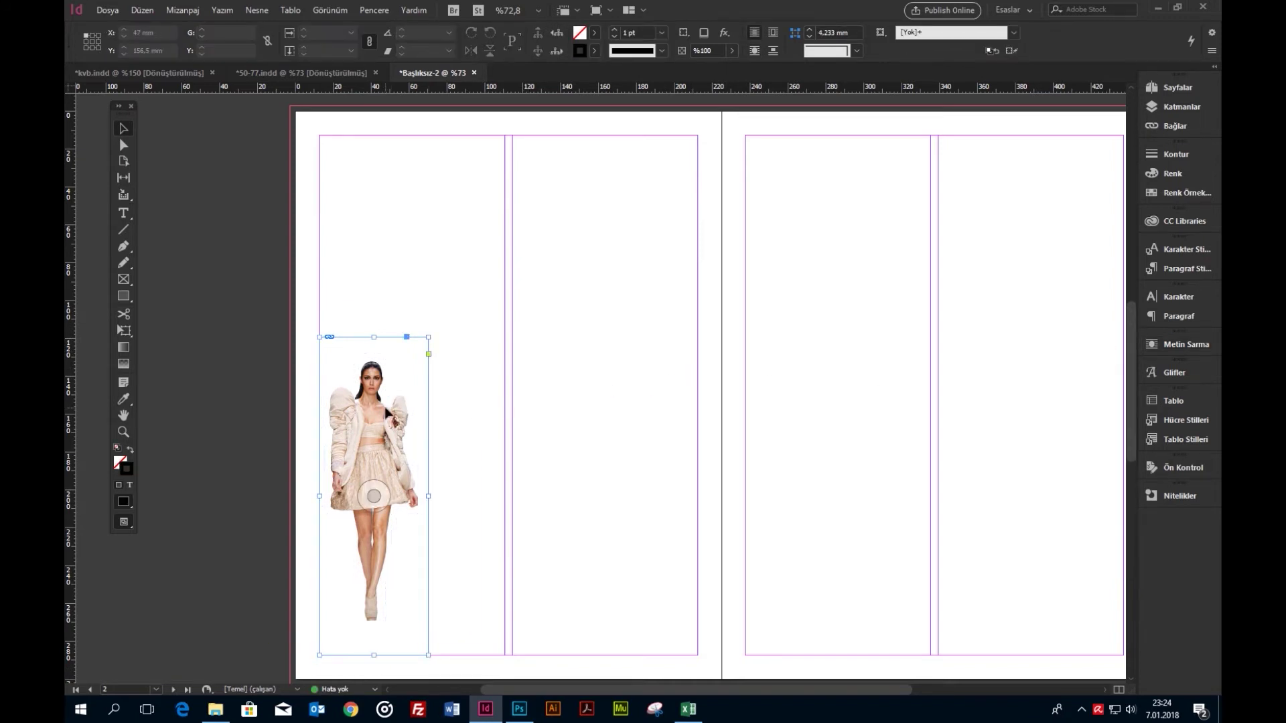
pyautogui.click(1180, 343)
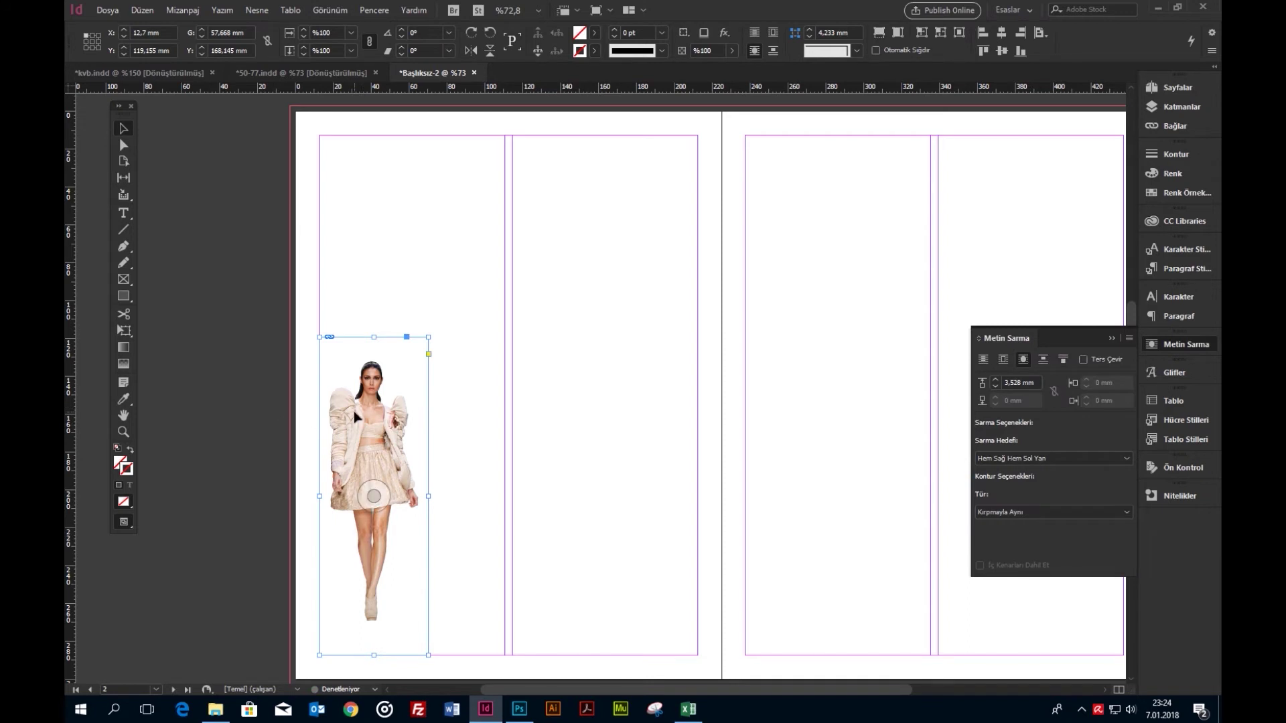
pyautogui.hotkey('ctrl', 'shift', 'z')
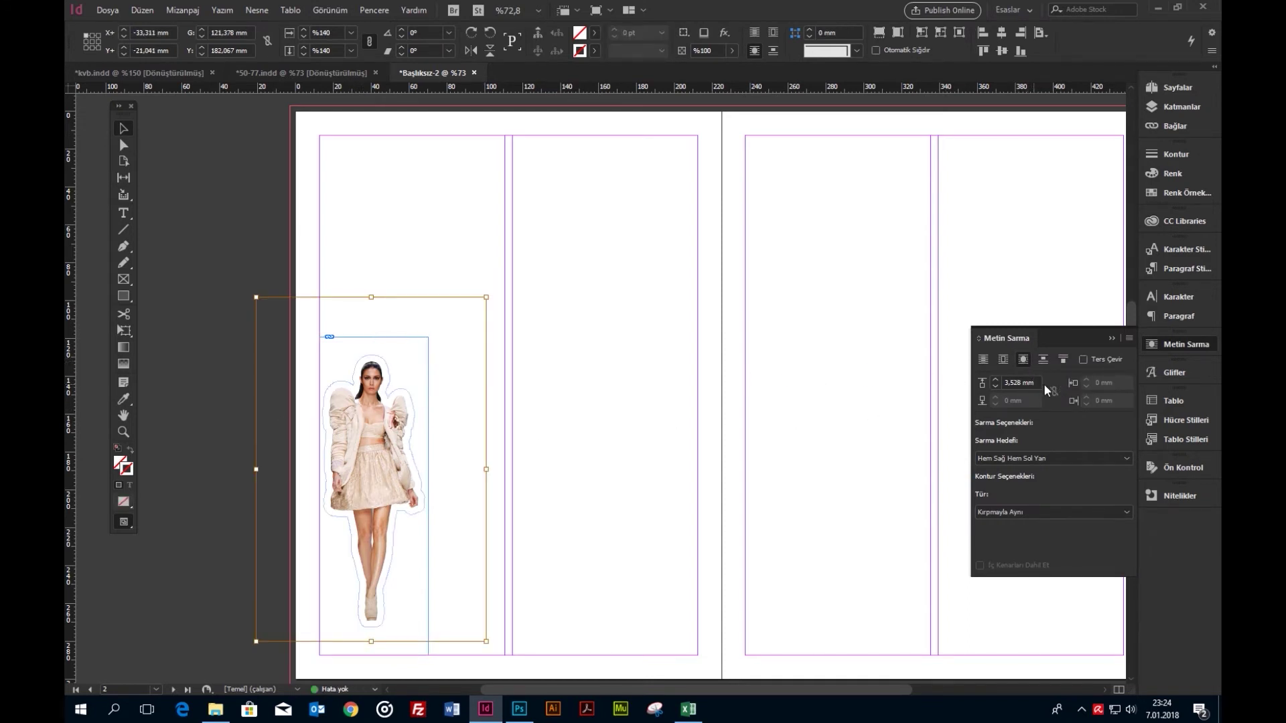
pyautogui.click(985, 361)
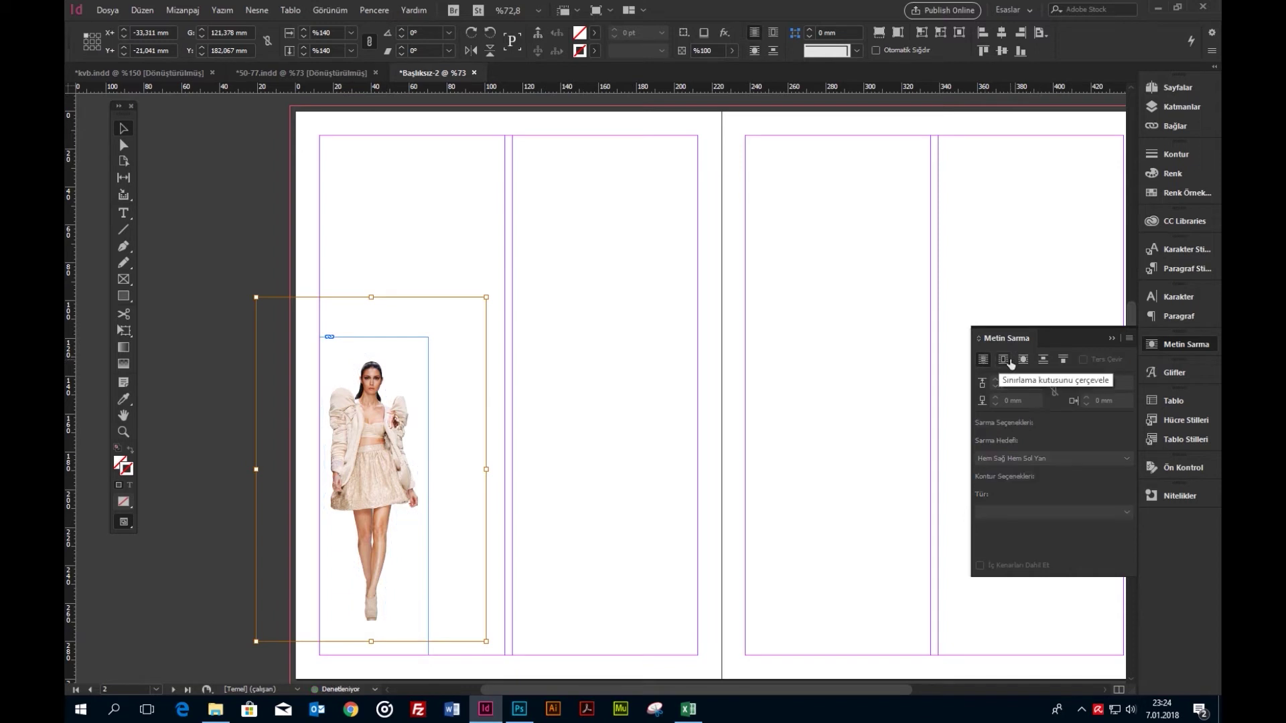
pyautogui.click(683, 407)
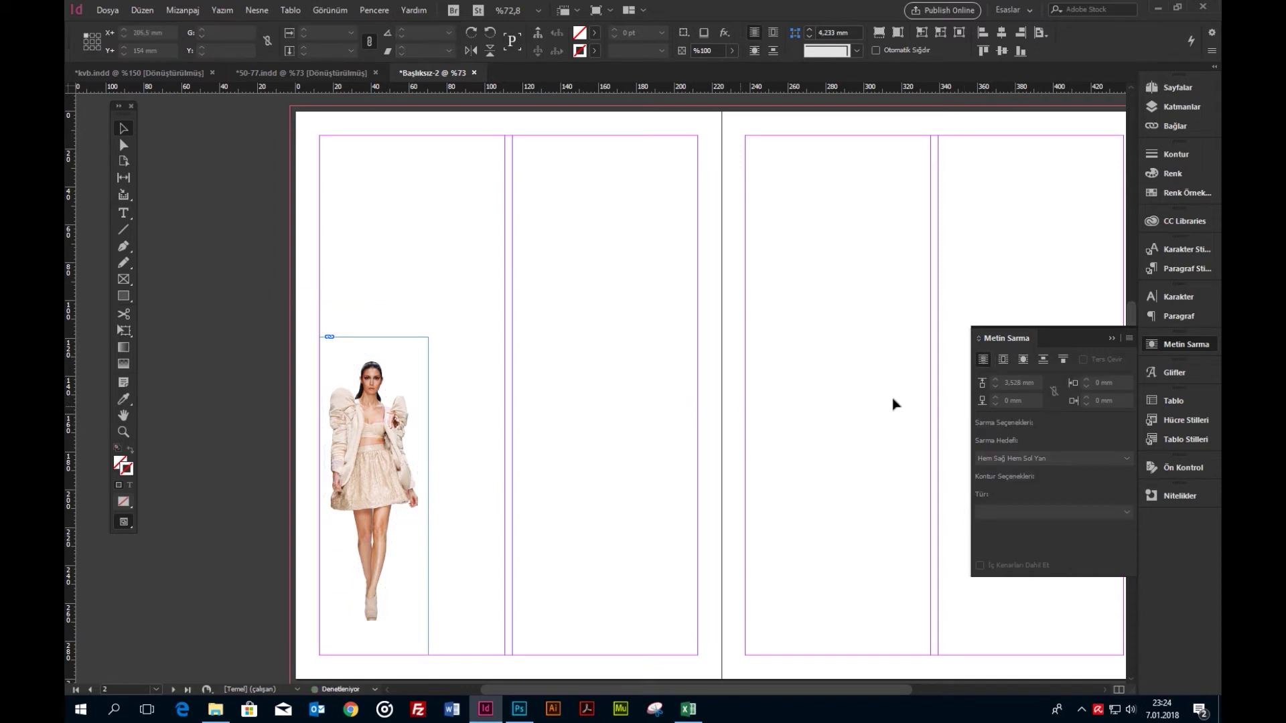
pyautogui.click(1111, 341)
pyautogui.click(372, 495)
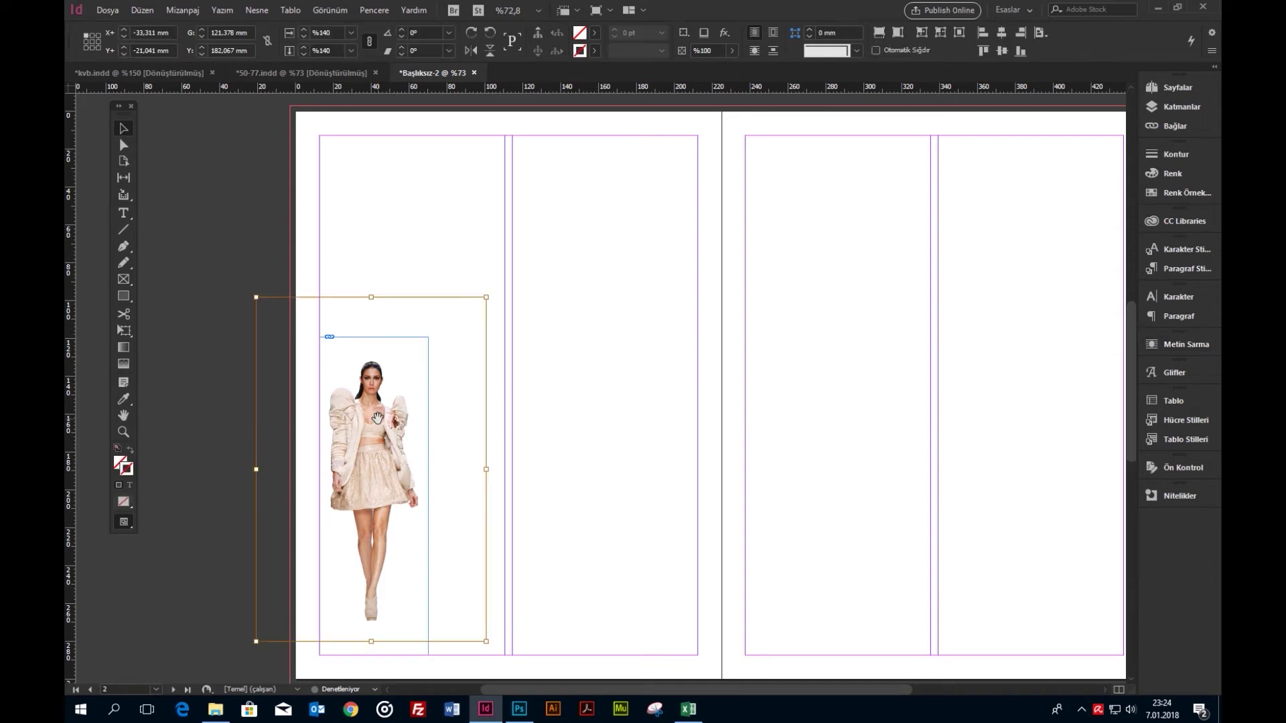
pyautogui.click(549, 400)
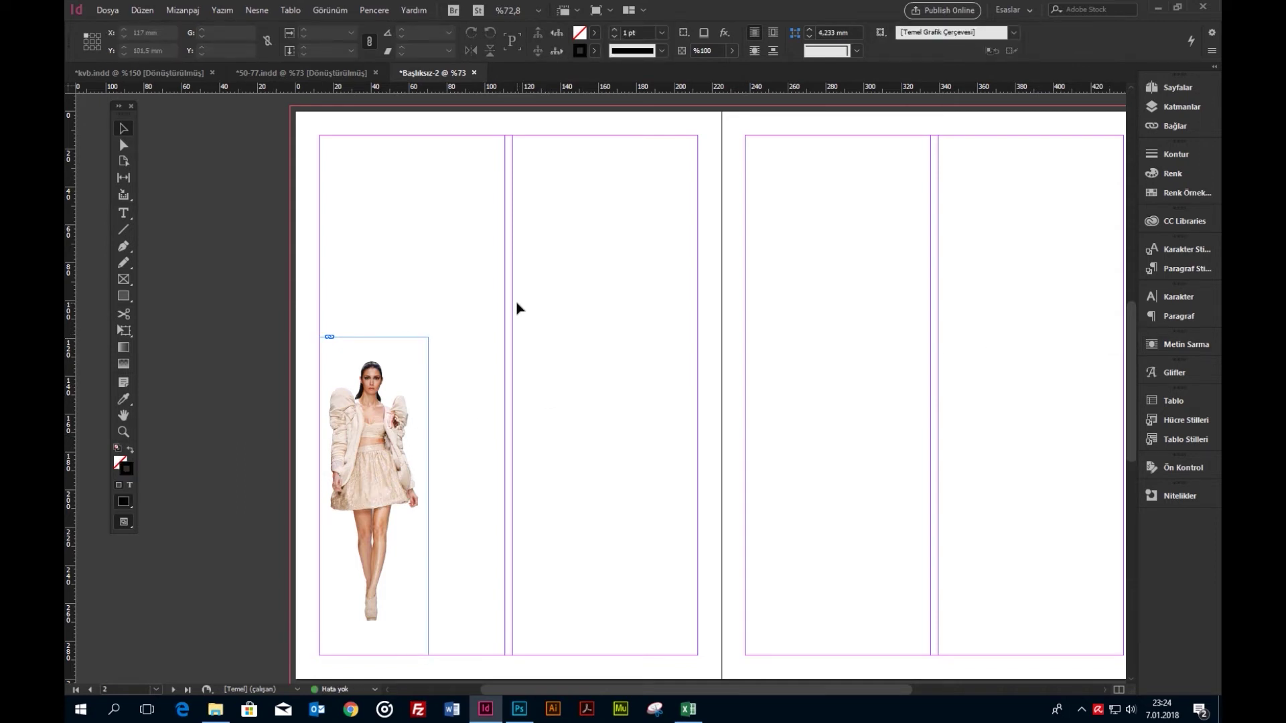
# Draw a text frame filling the left page's margins and paste the complete article text from 50-77.indd into it.
pyautogui.click(123, 213)
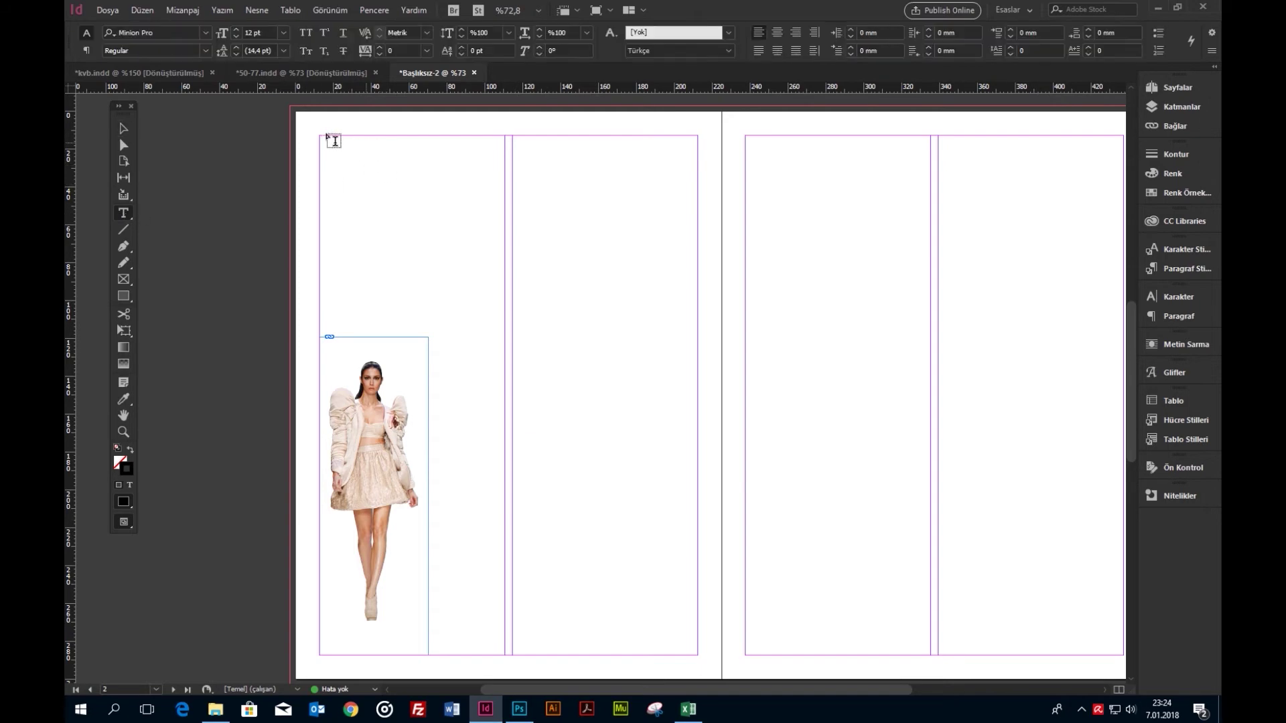
pyautogui.moveTo(320, 136); pyautogui.dragTo(694, 654)
pyautogui.click(284, 74)
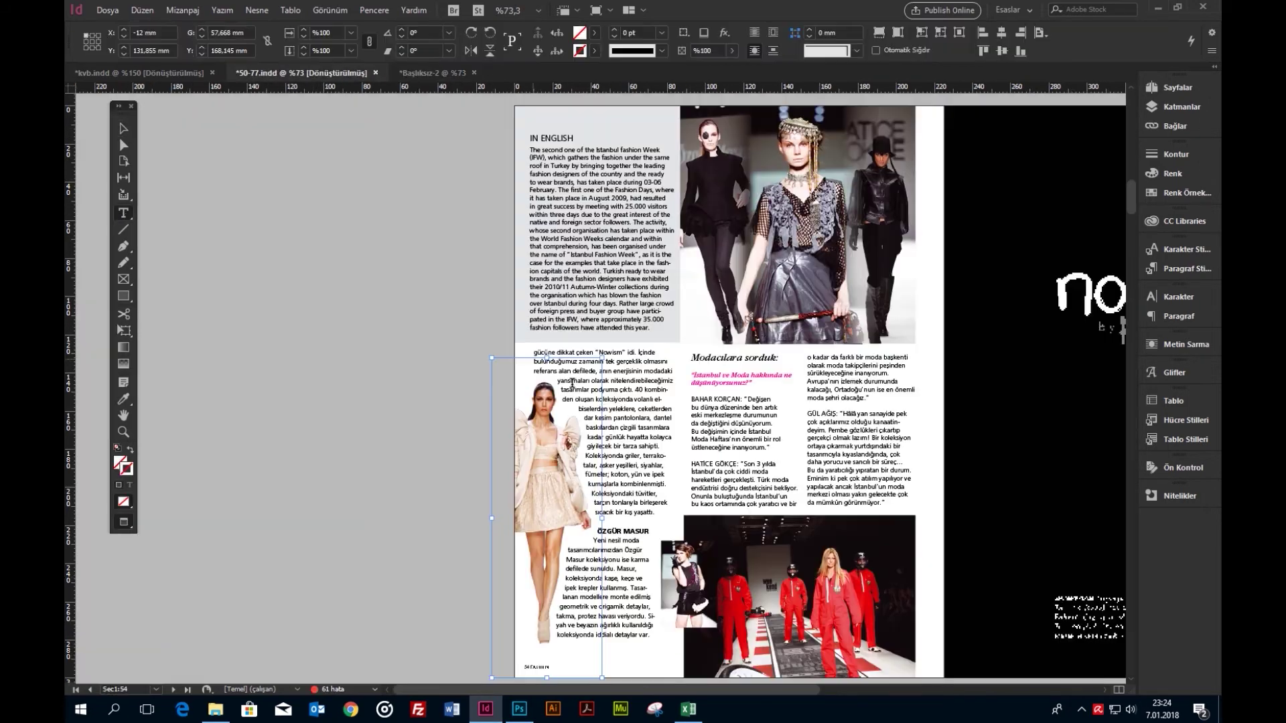
pyautogui.click(648, 406)
pyautogui.hotkey('ctrl', 'a')
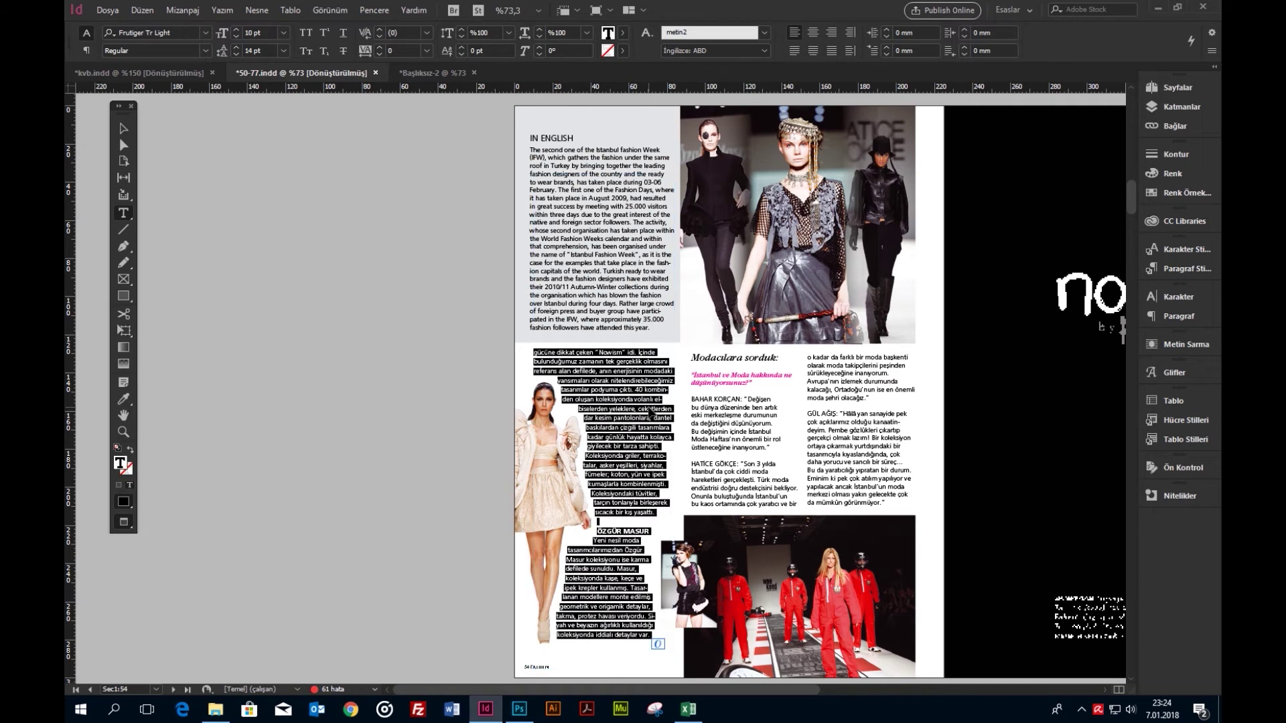
pyautogui.click(426, 74)
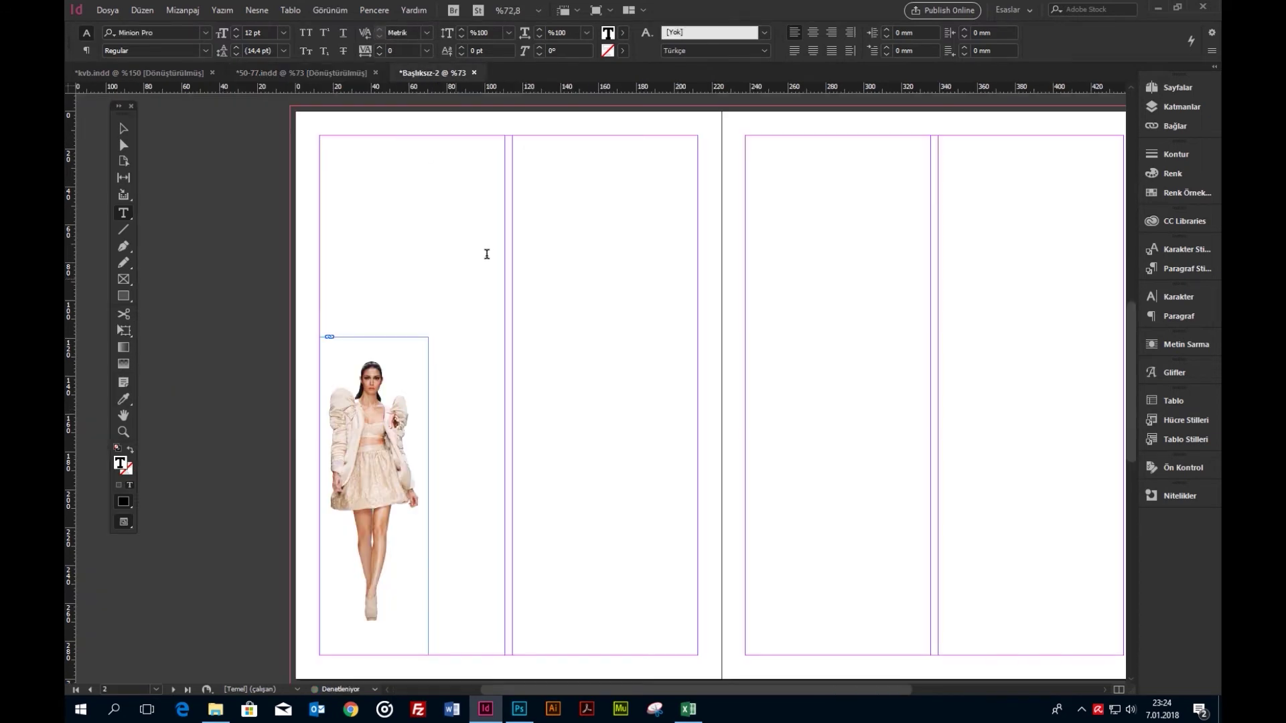
pyautogui.click(489, 246)
pyautogui.hotkey('ctrl', 'v')
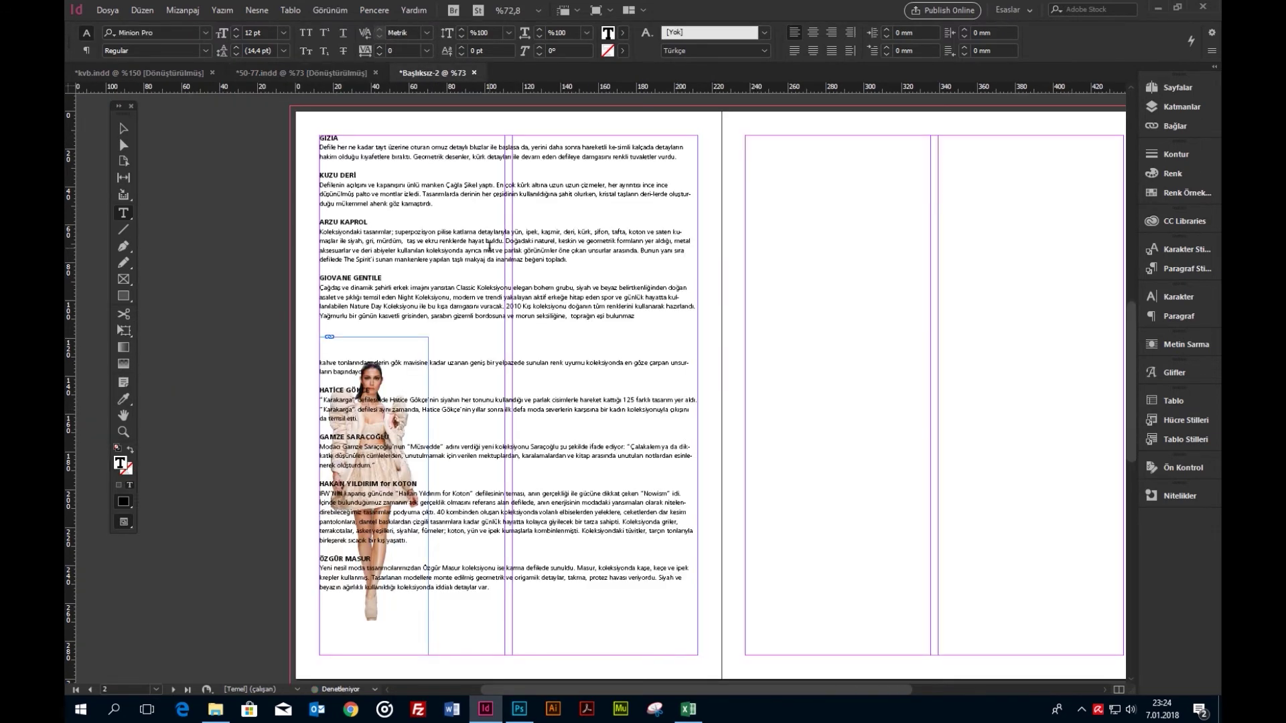
# Set text wrap to wrap around the bounding box with no object selected.
pyautogui.click(118, 128)
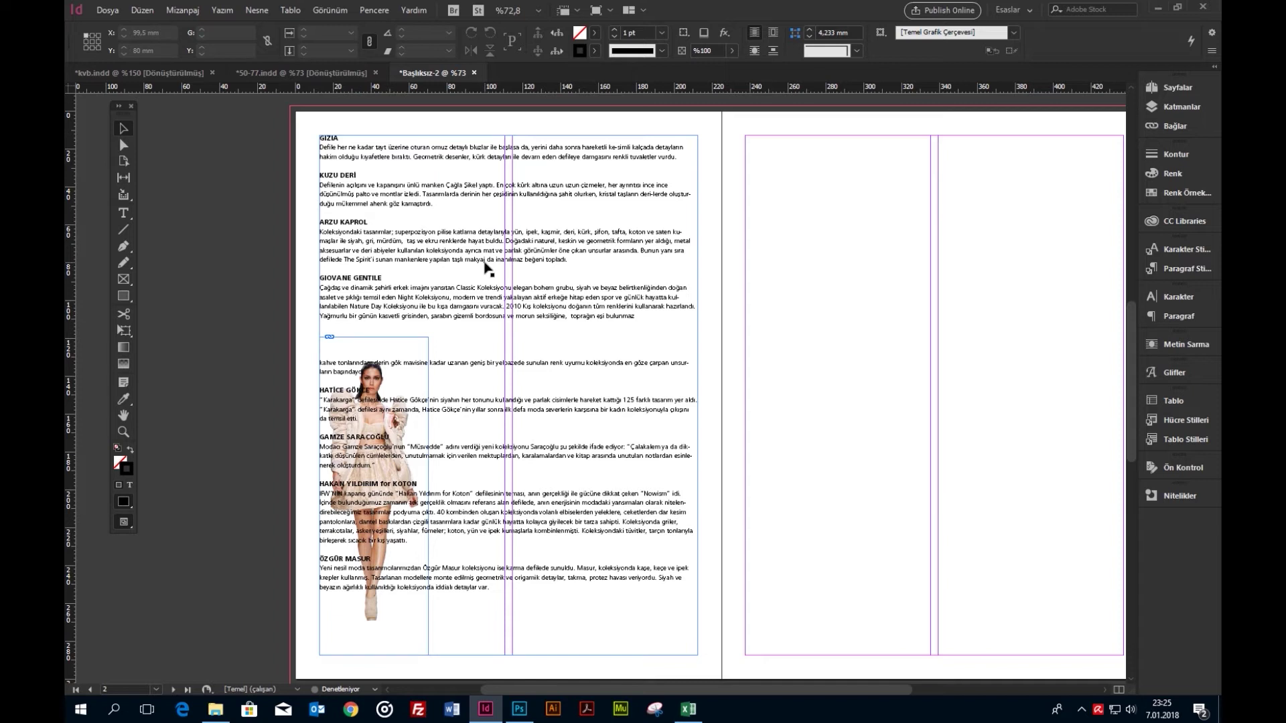
pyautogui.click(408, 636)
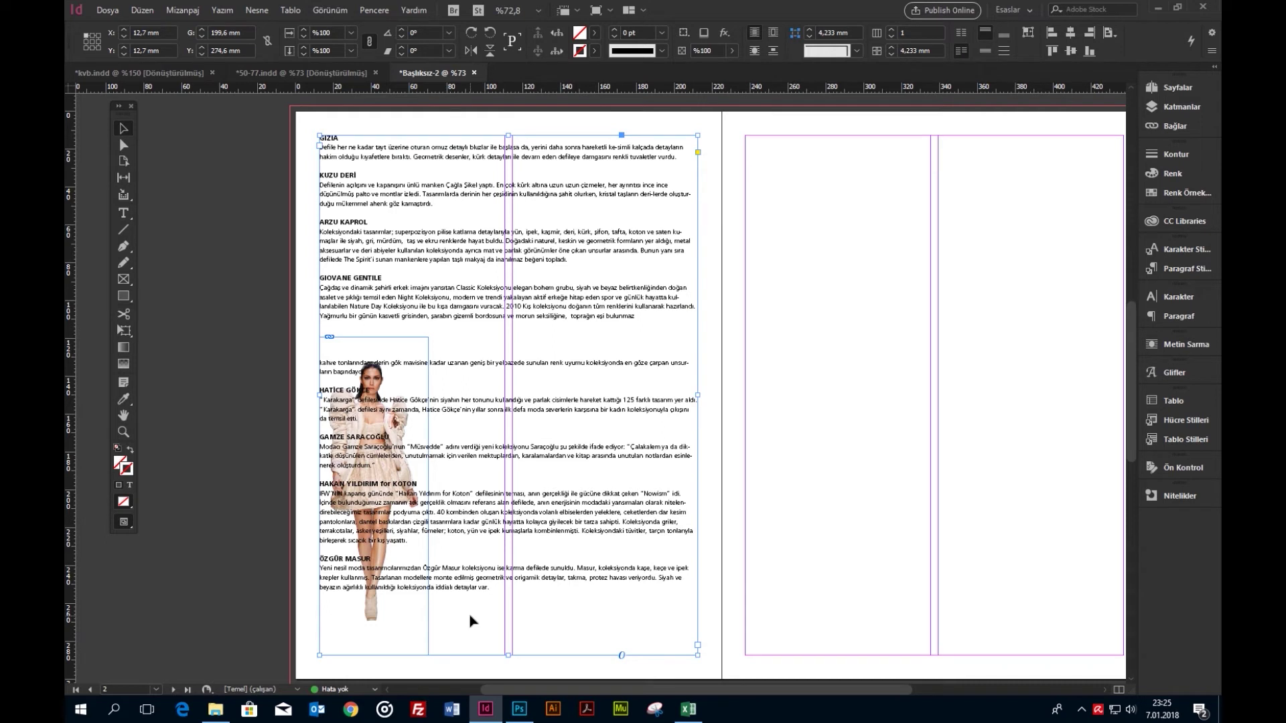
pyautogui.click(270, 570)
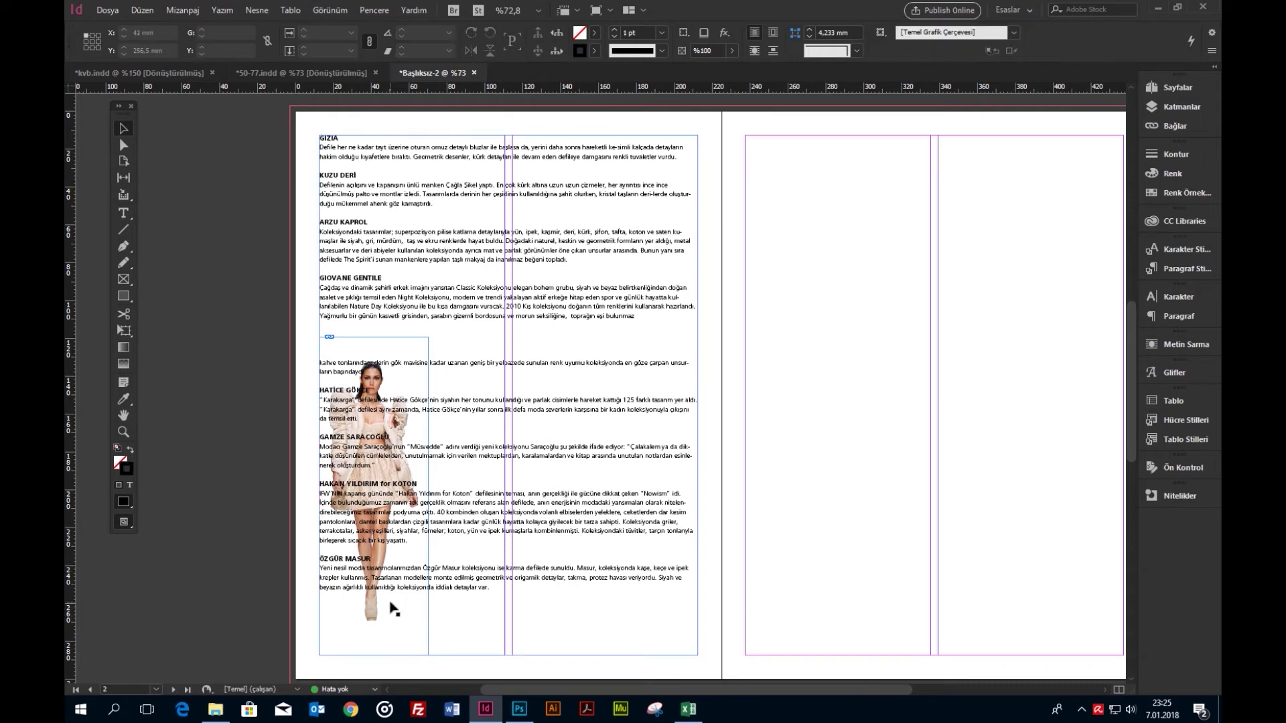
pyautogui.click(1186, 346)
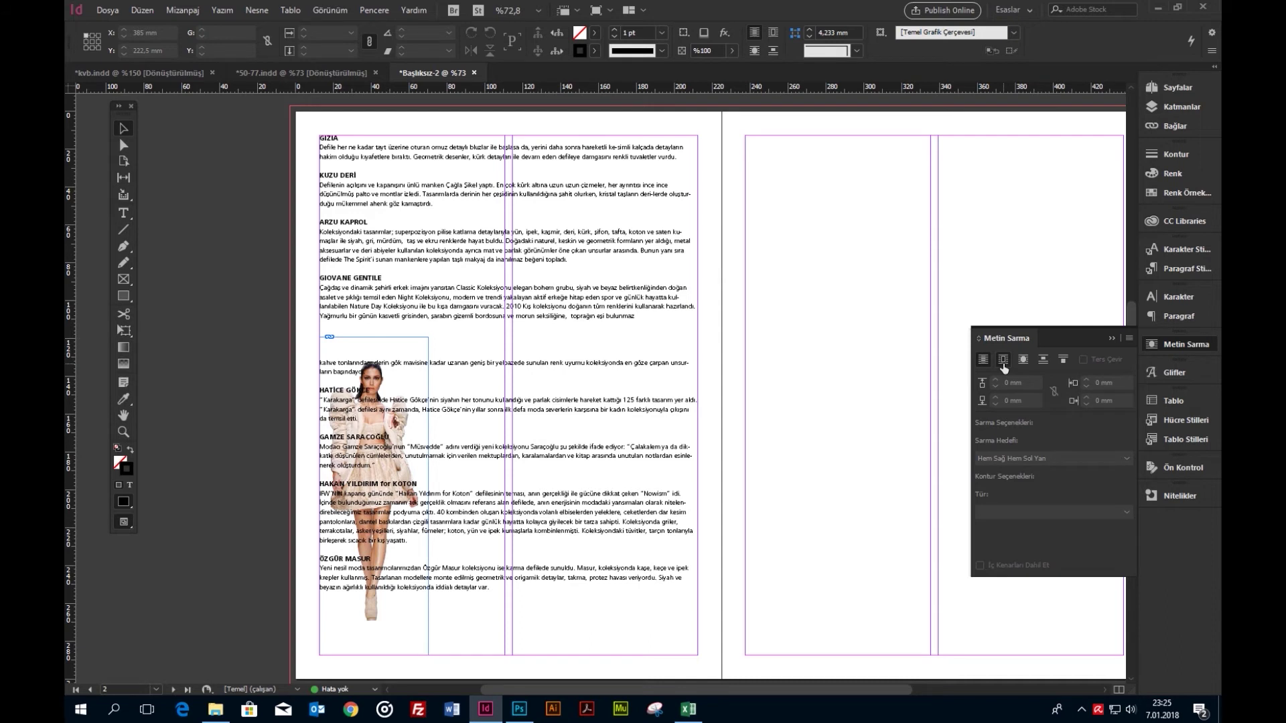
pyautogui.click(1003, 362)
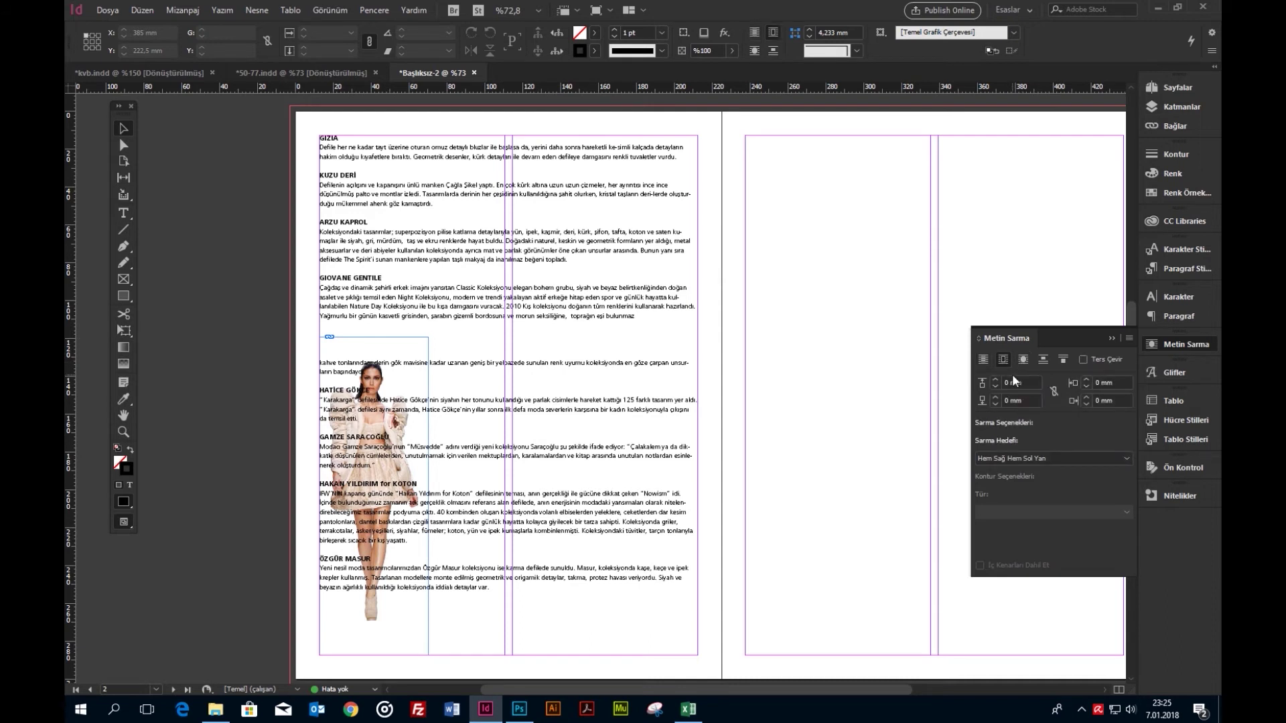
# Send the article text frame behind the model image.
pyautogui.click(506, 415)
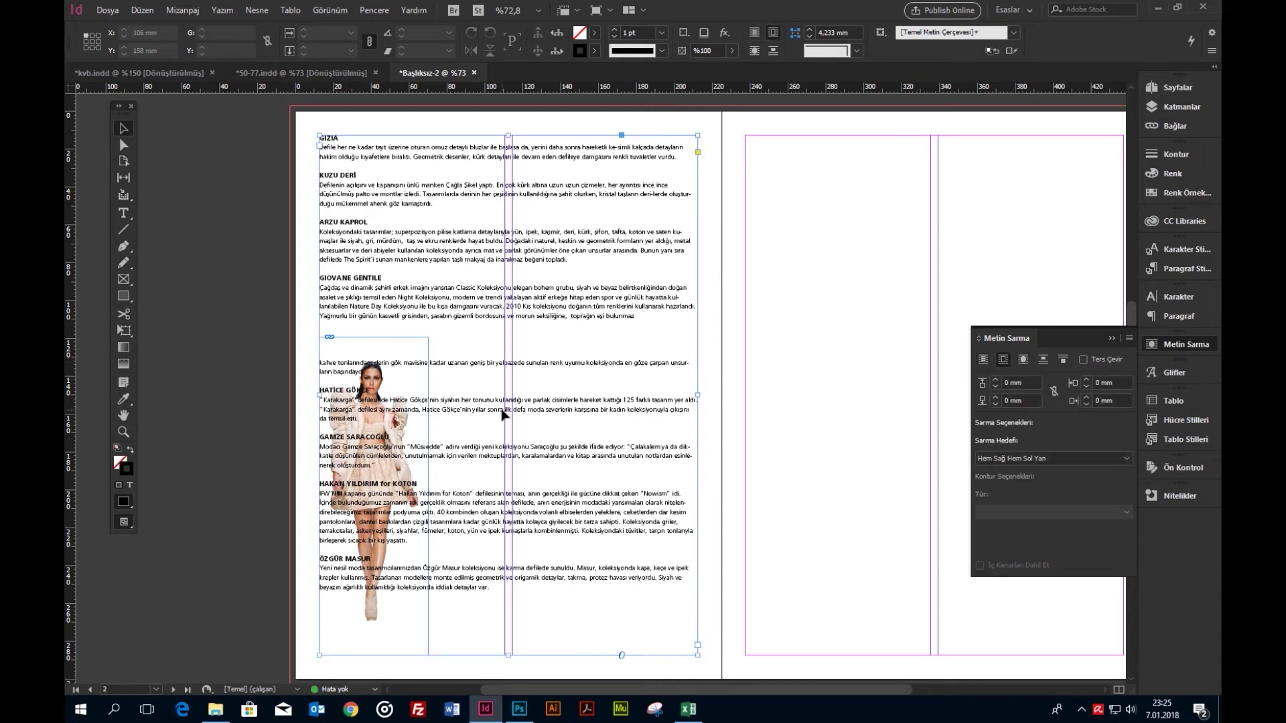
pyautogui.rightClick(506, 415)
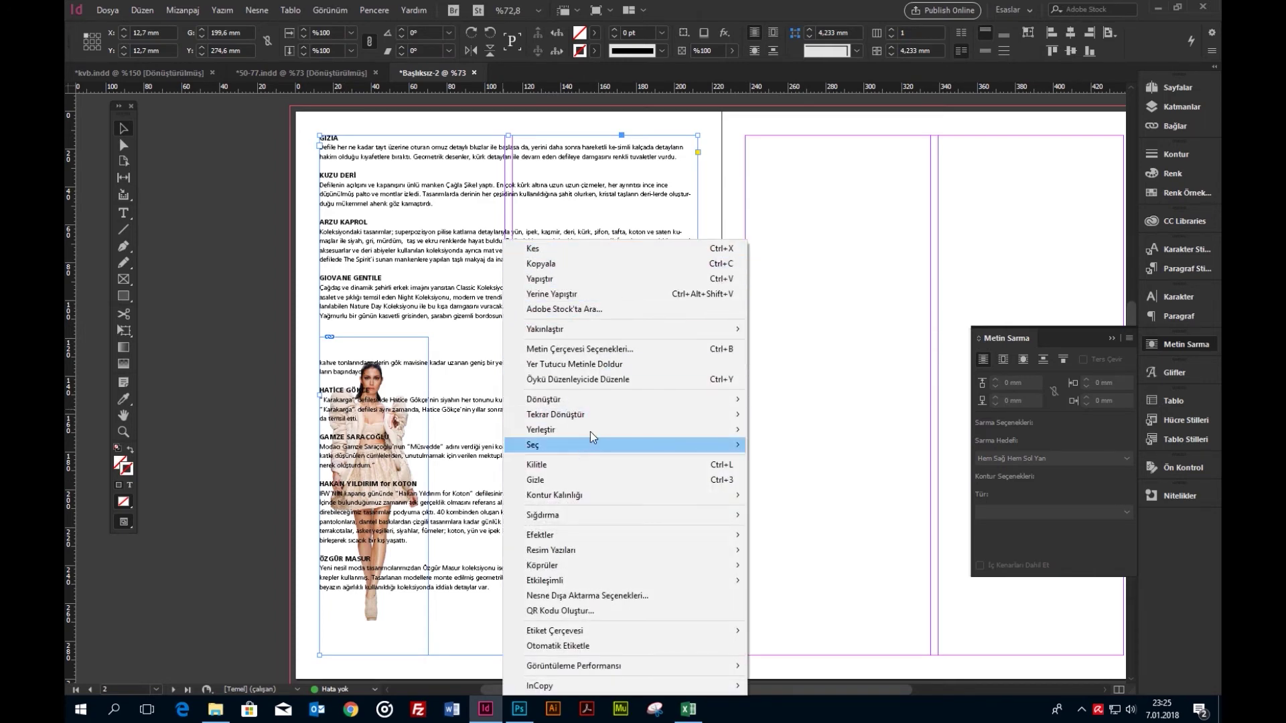
pyautogui.moveTo(649, 430)
pyautogui.click(812, 445)
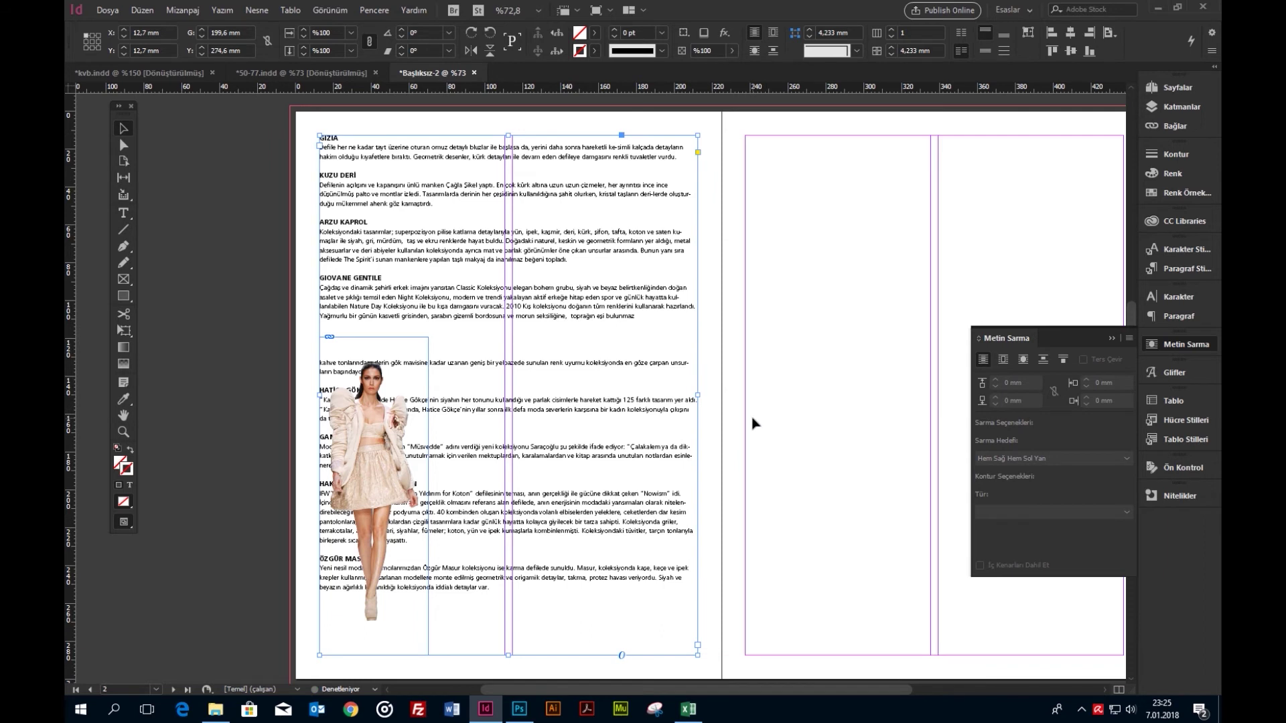
# Wrap the article text around the bounding box of the model image's frame and check the page in preview mode.
pyautogui.click(379, 492)
pyautogui.click(261, 461)
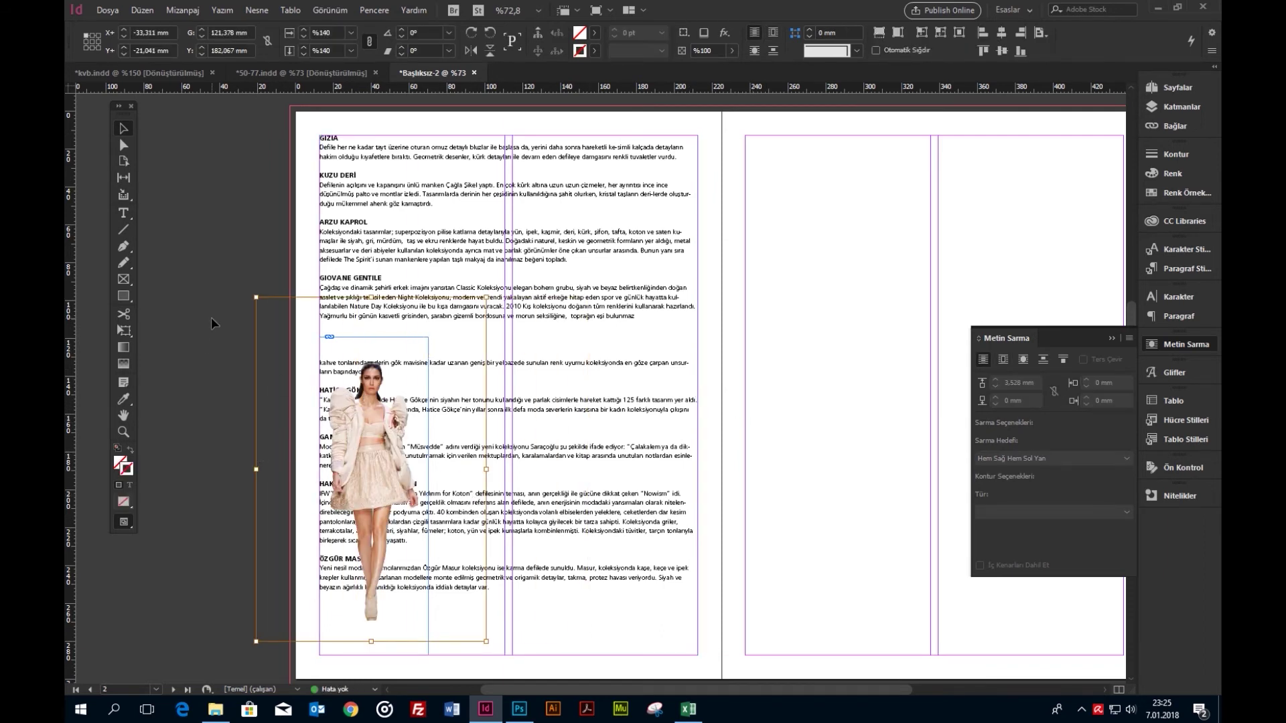
pyautogui.press('Escape')
pyautogui.click(1002, 359)
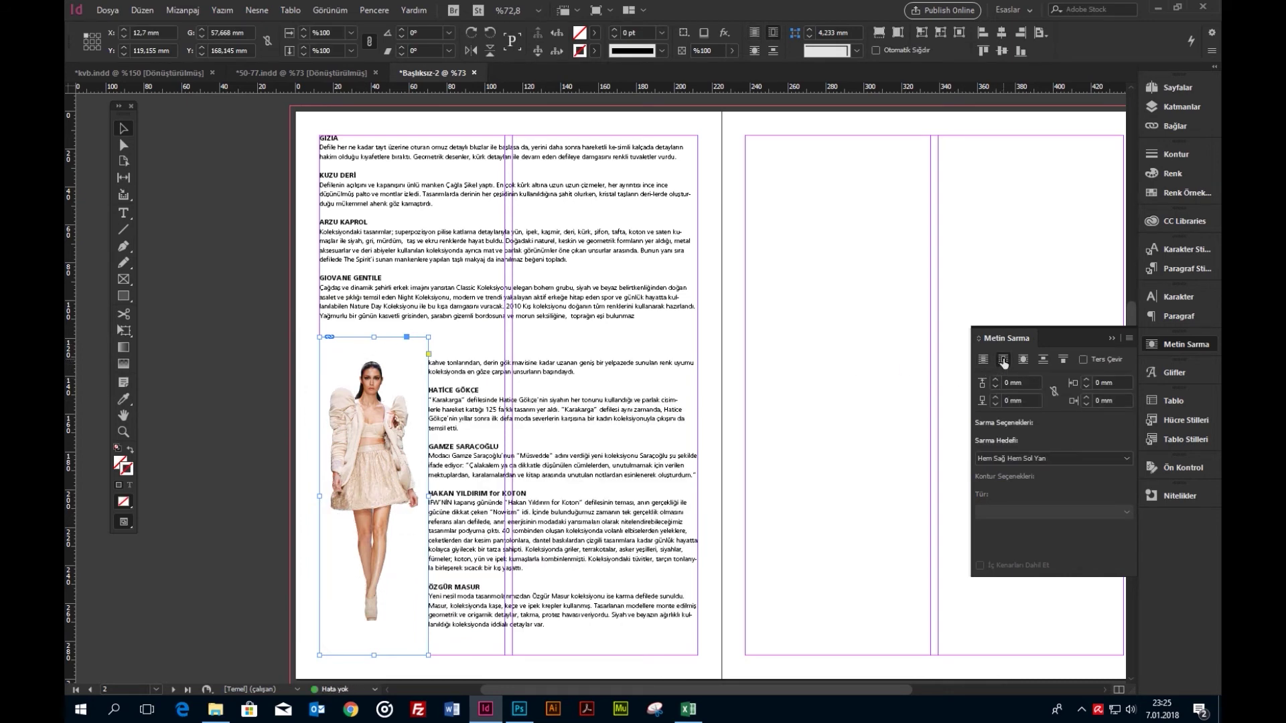
pyautogui.click(823, 370)
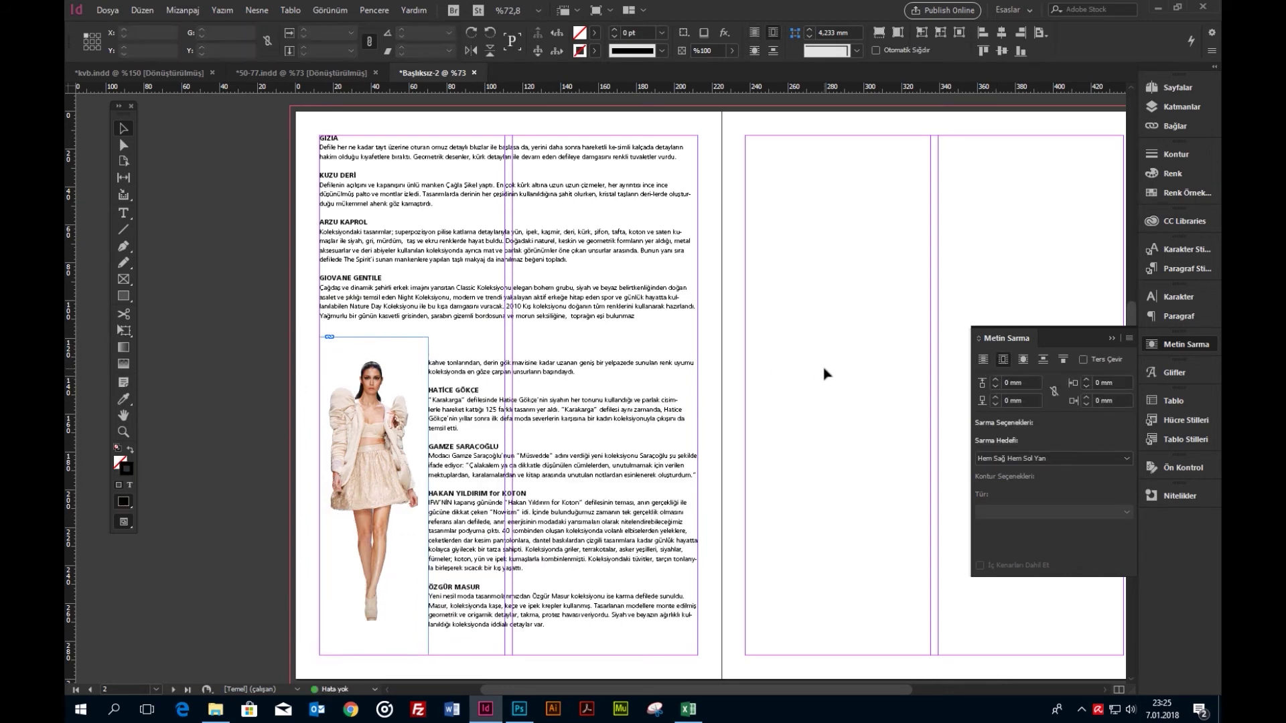
pyautogui.press('w')
pyautogui.press('w')
# Crop the top edge of the model image's frame down to just above her head, then check the page in preview mode.
pyautogui.click(392, 349)
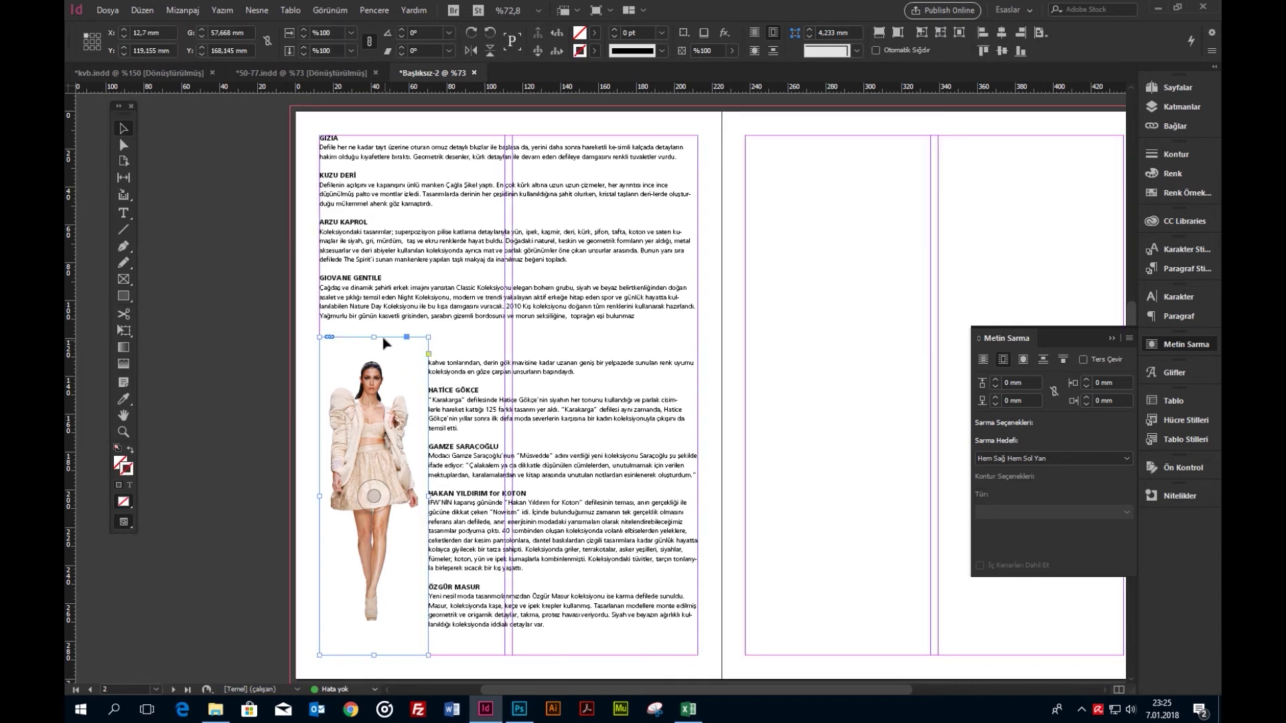
pyautogui.moveTo(373, 337); pyautogui.dragTo(373, 359)
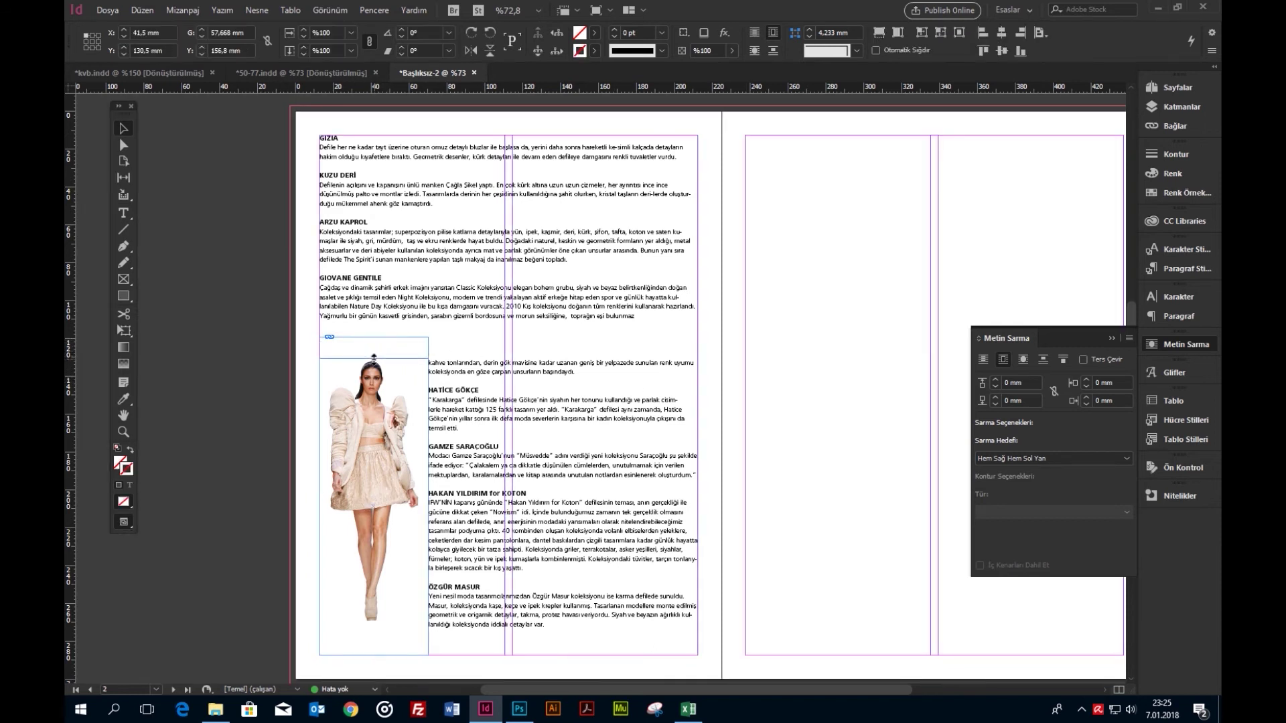
pyautogui.click(790, 417)
pyautogui.press('w')
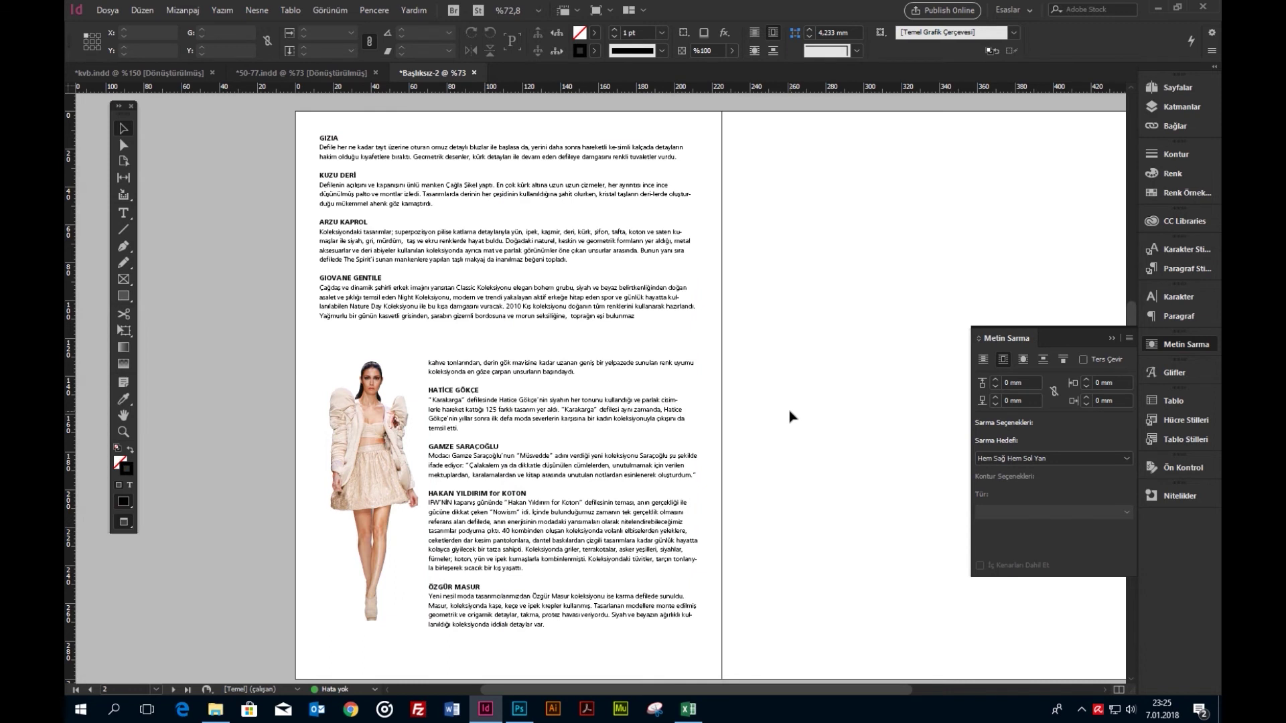
pyautogui.press('w')
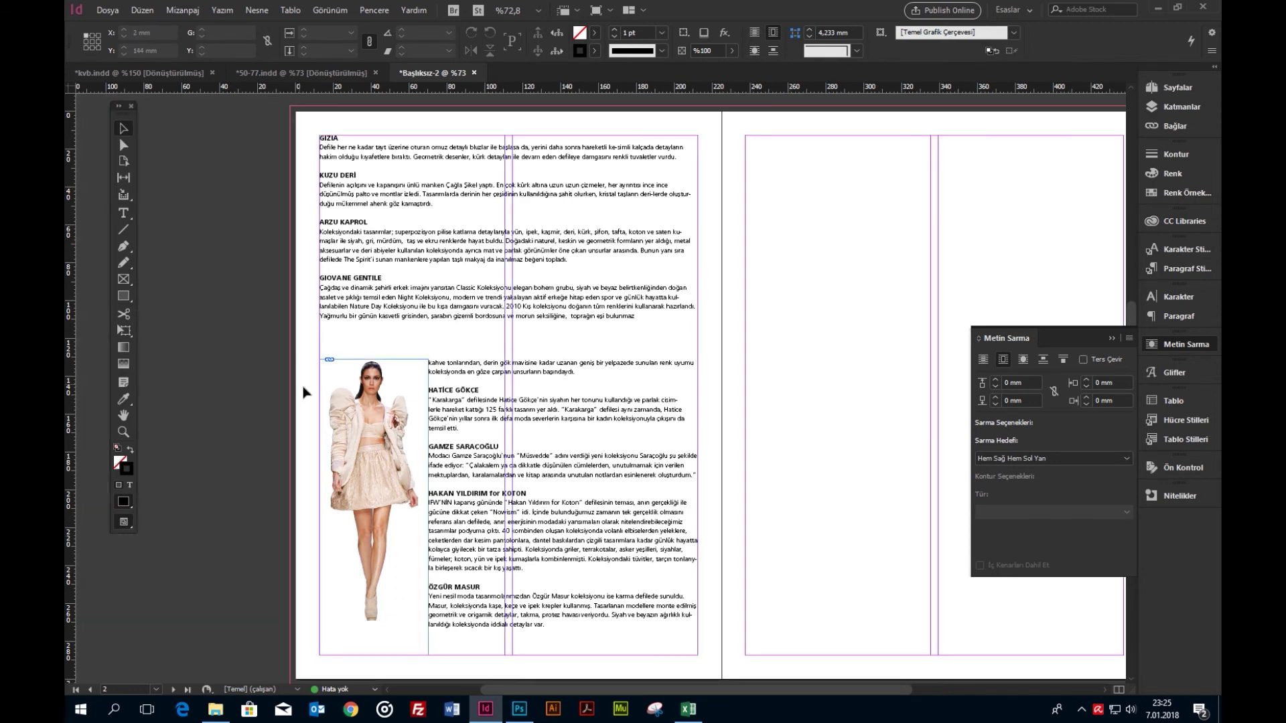
# Wrap the article text around the model's shape, with the contour following the clipping path.
pyautogui.click(380, 370)
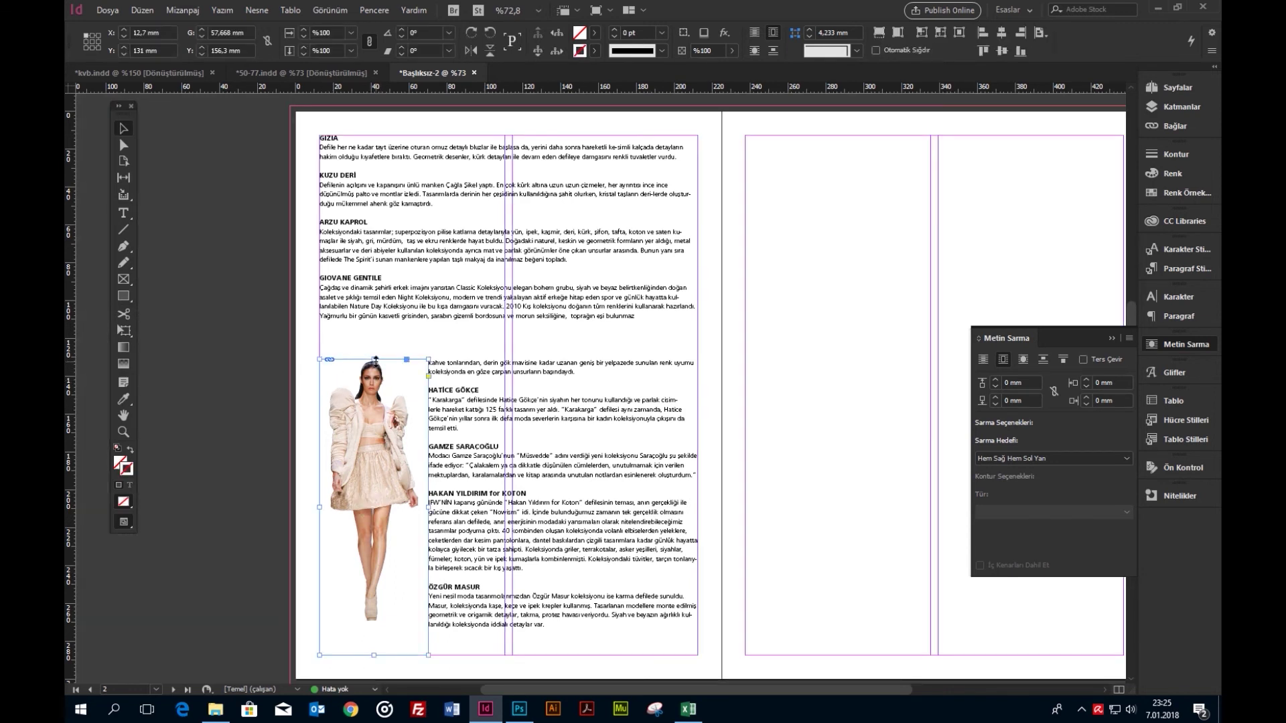
pyautogui.click(1024, 360)
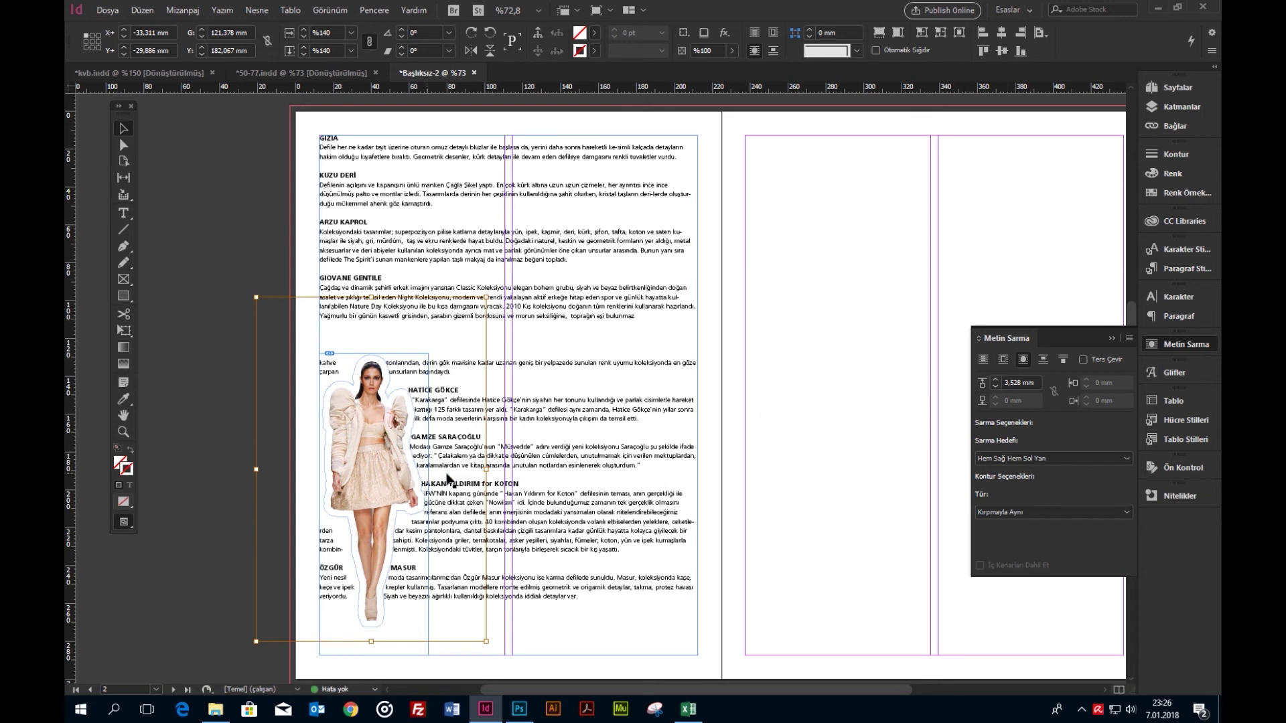
pyautogui.click(390, 453)
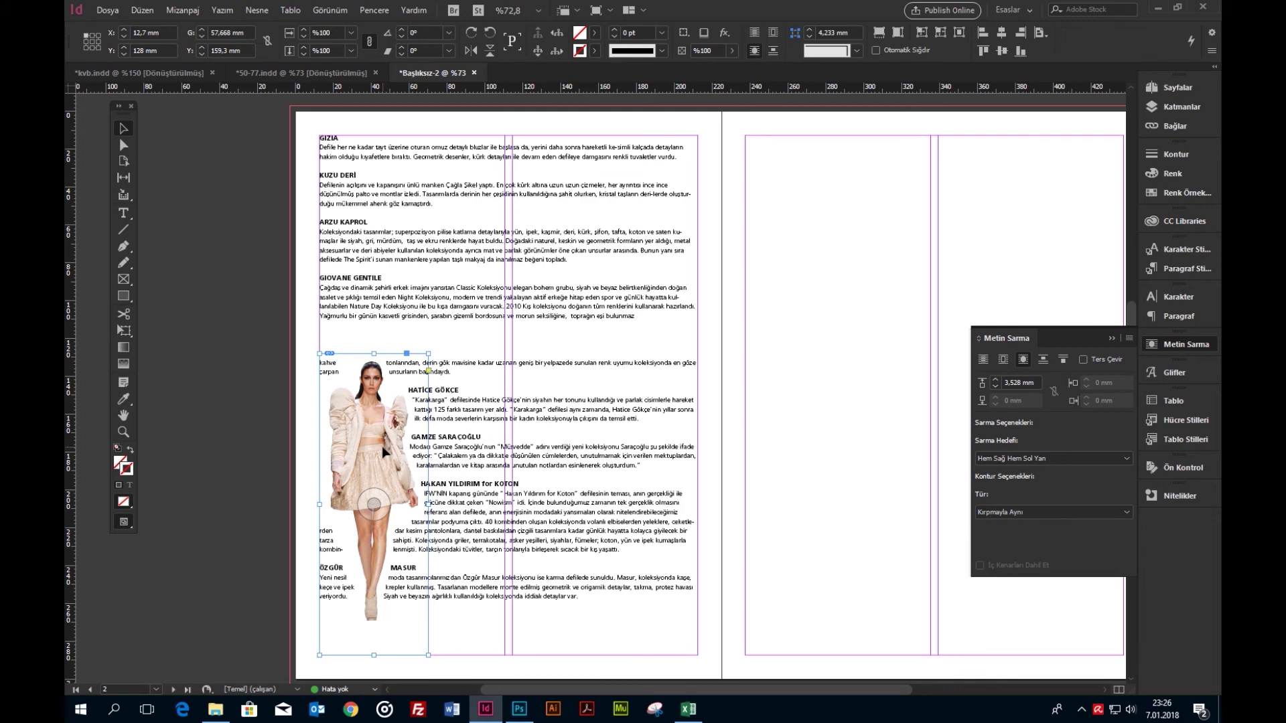
# Increase the model image's text wrap offset to 16 mm.
pyautogui.click(996, 380)
pyautogui.click(996, 380)
pyautogui.click(996, 380)
pyautogui.click(996, 380)
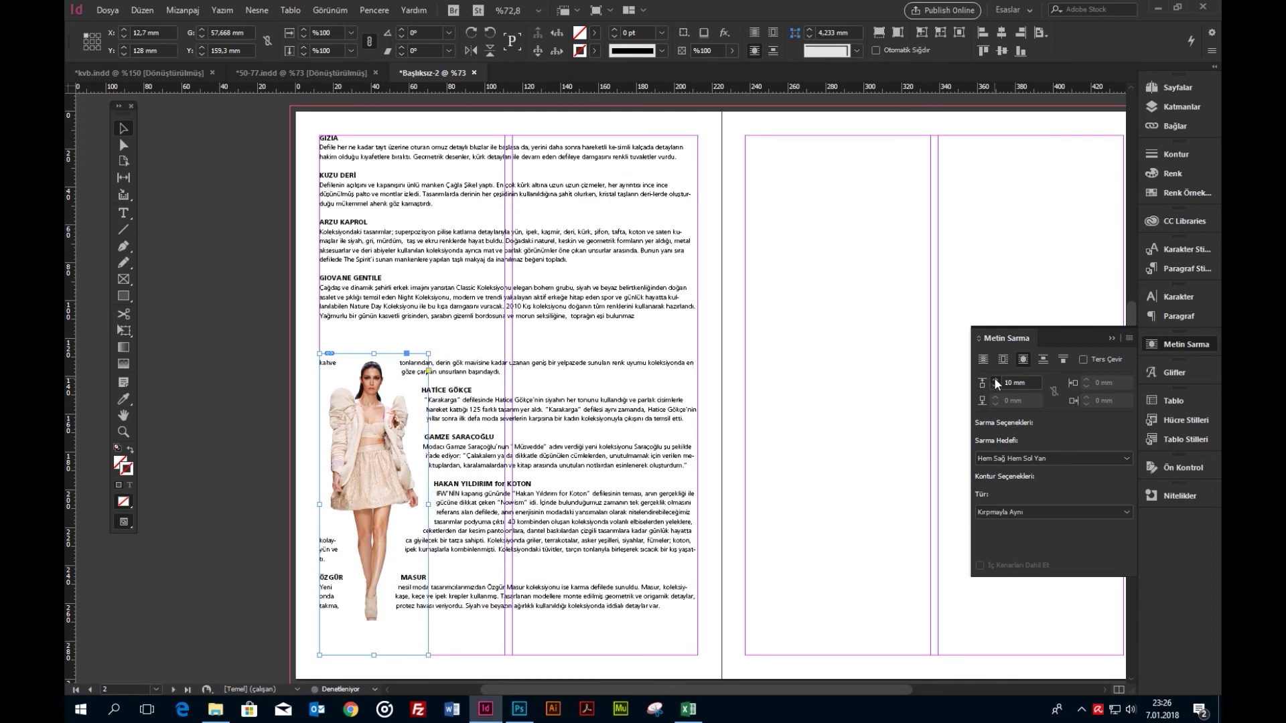
pyautogui.click(996, 380)
pyautogui.click(996, 380)
pyautogui.click(996, 380)
pyautogui.click(996, 380)
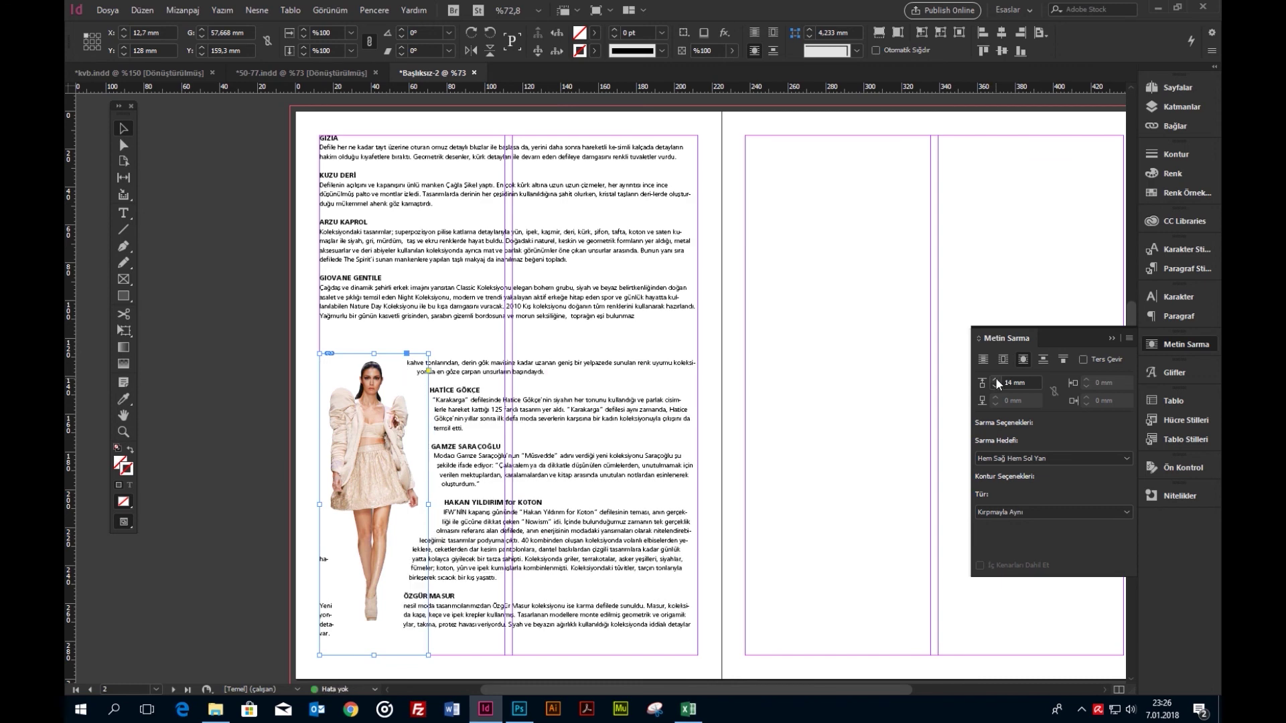
pyautogui.click(997, 378)
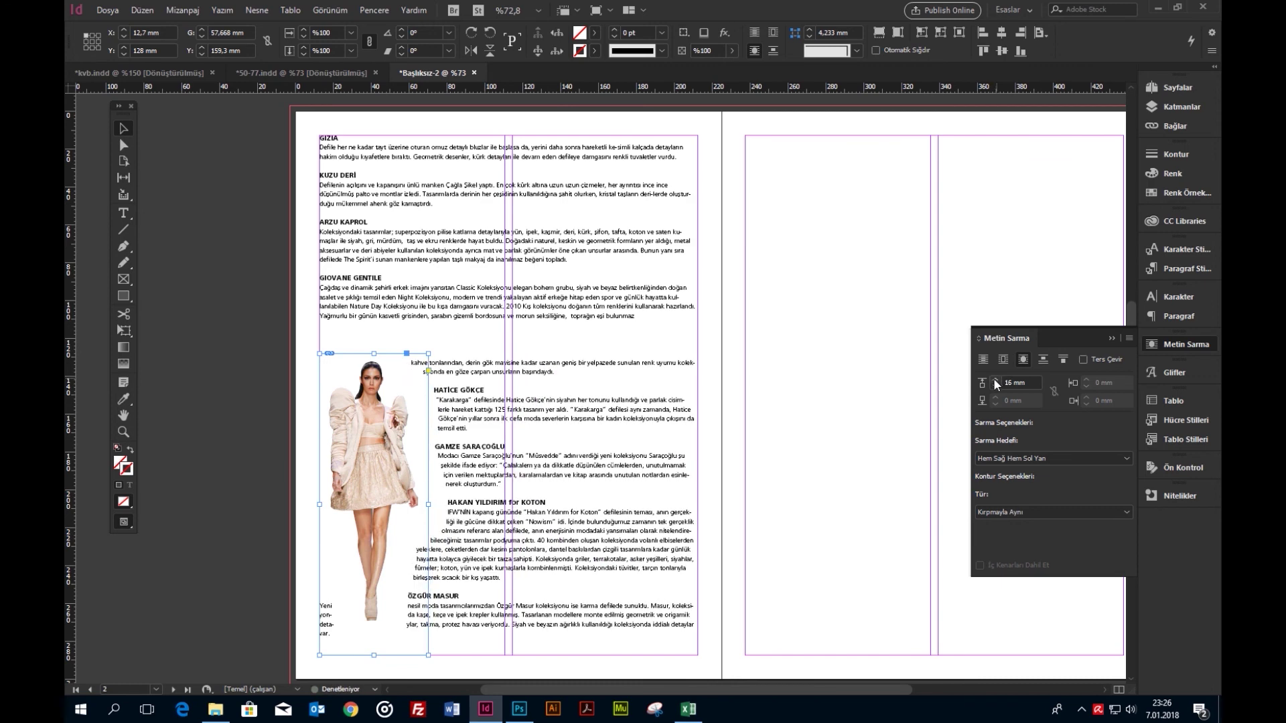
# Move the model image to the middle of the article text at about X 81.7, Y 54.7 mm, shifting the picture inside its frame to show the whole figure.
pyautogui.moveTo(384, 495); pyautogui.dragTo(554, 350)
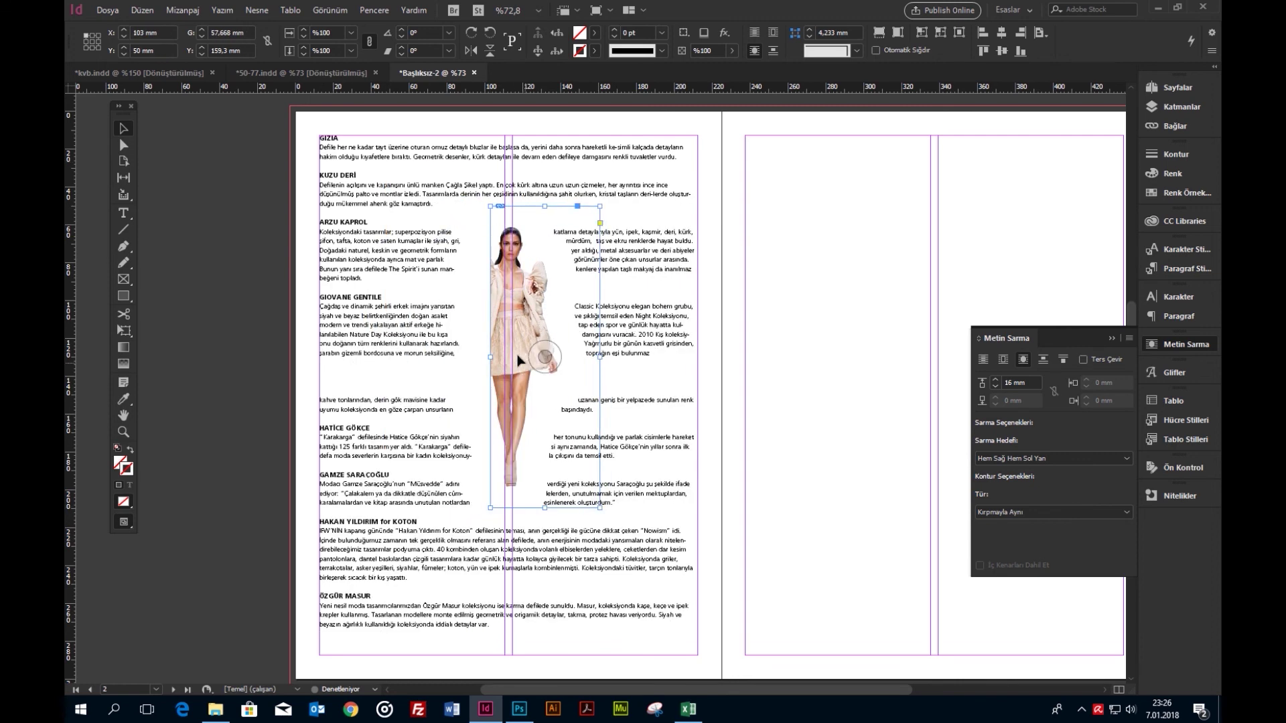
pyautogui.click(536, 358)
pyautogui.moveTo(536, 360); pyautogui.dragTo(553, 363)
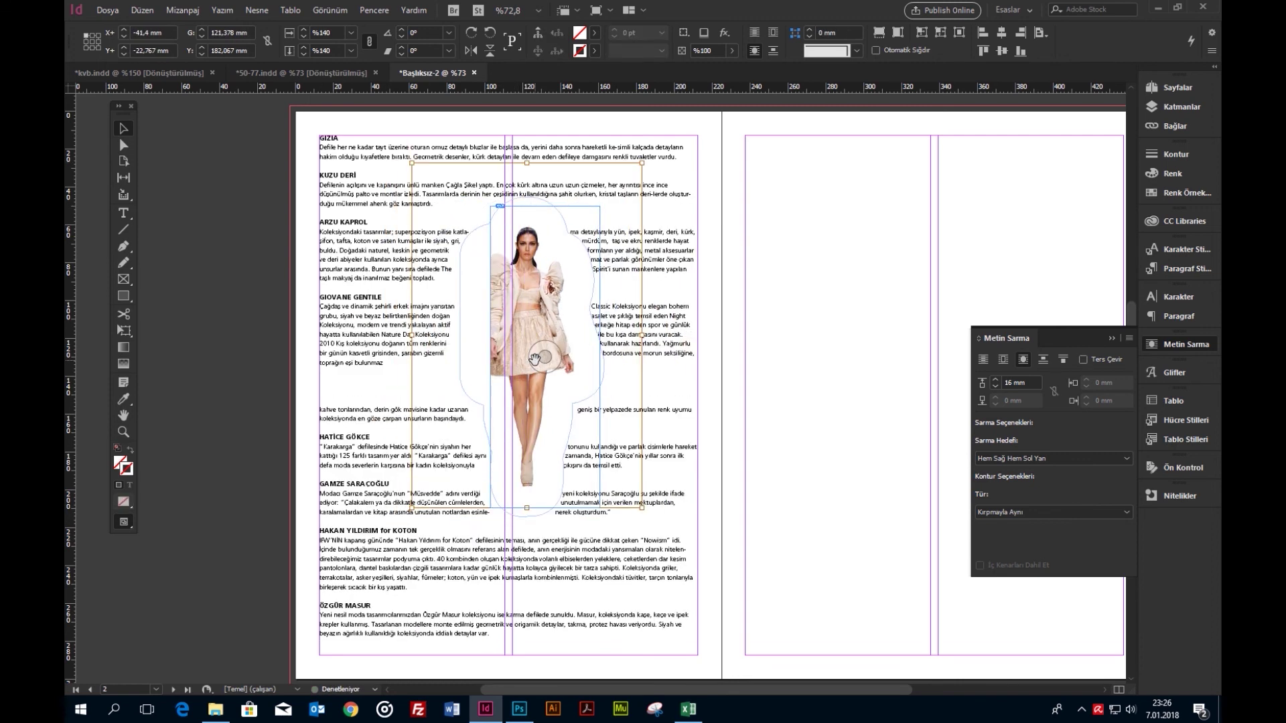
pyautogui.click(746, 384)
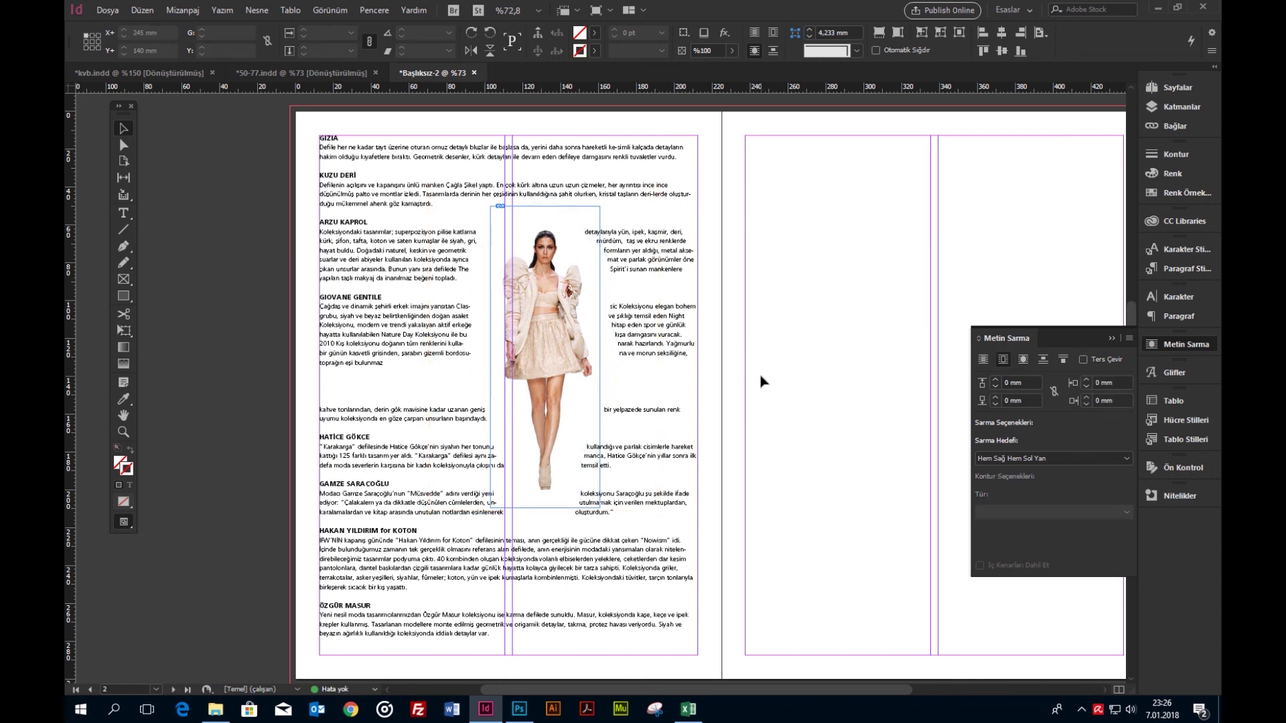
pyautogui.click(518, 445)
pyautogui.moveTo(518, 445); pyautogui.dragTo(510, 445)
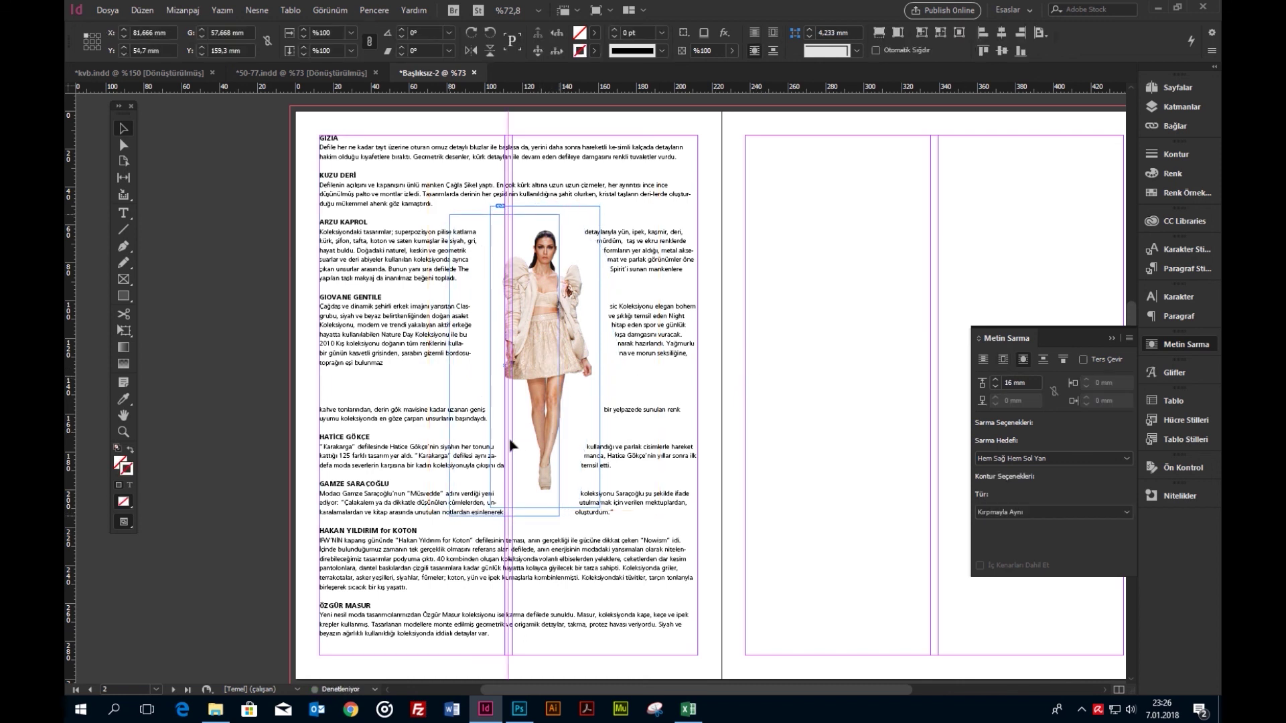
# Split the article text frame into 2 columns and show the page in preview mode.
pyautogui.click(663, 341)
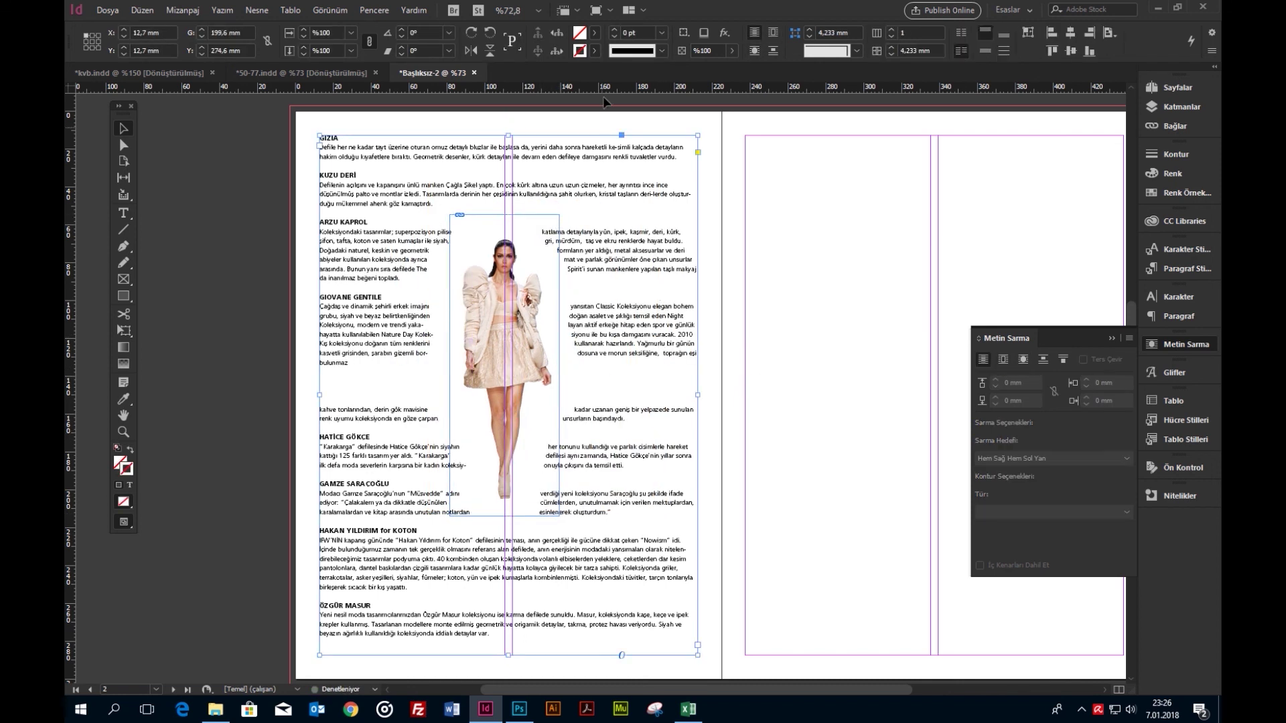
pyautogui.click(891, 30)
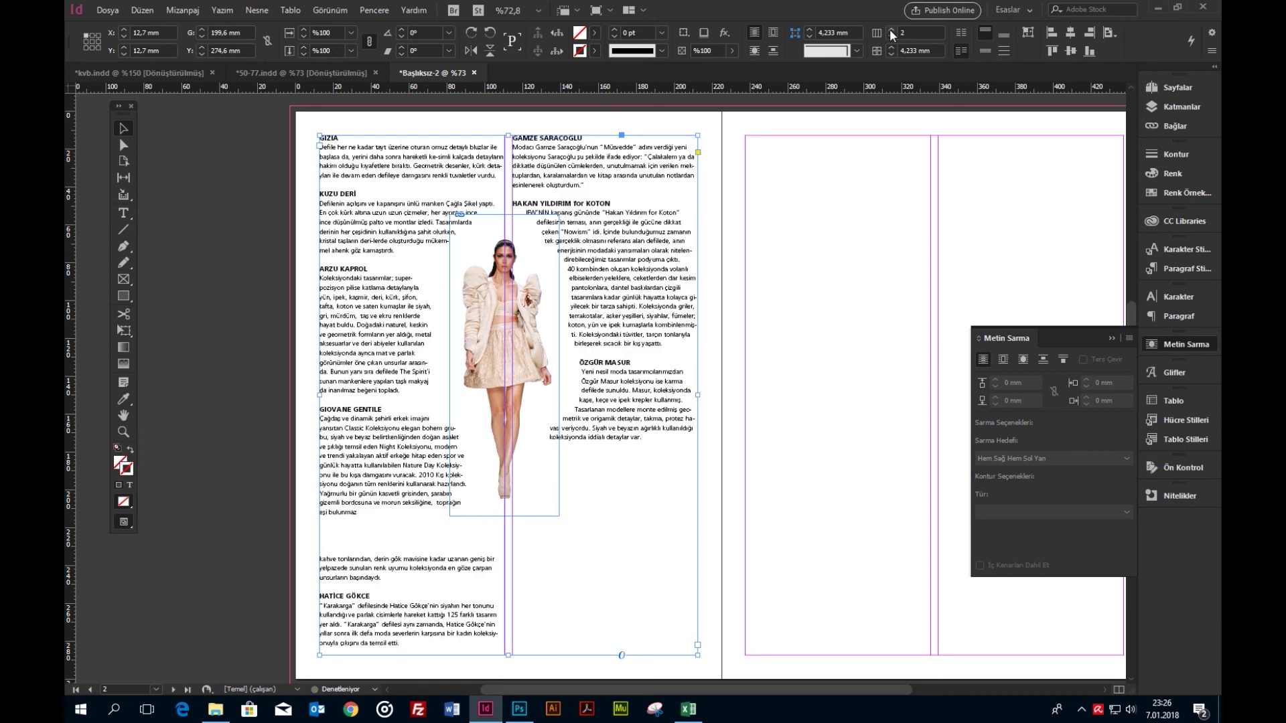
pyautogui.click(755, 333)
pyautogui.press('w')
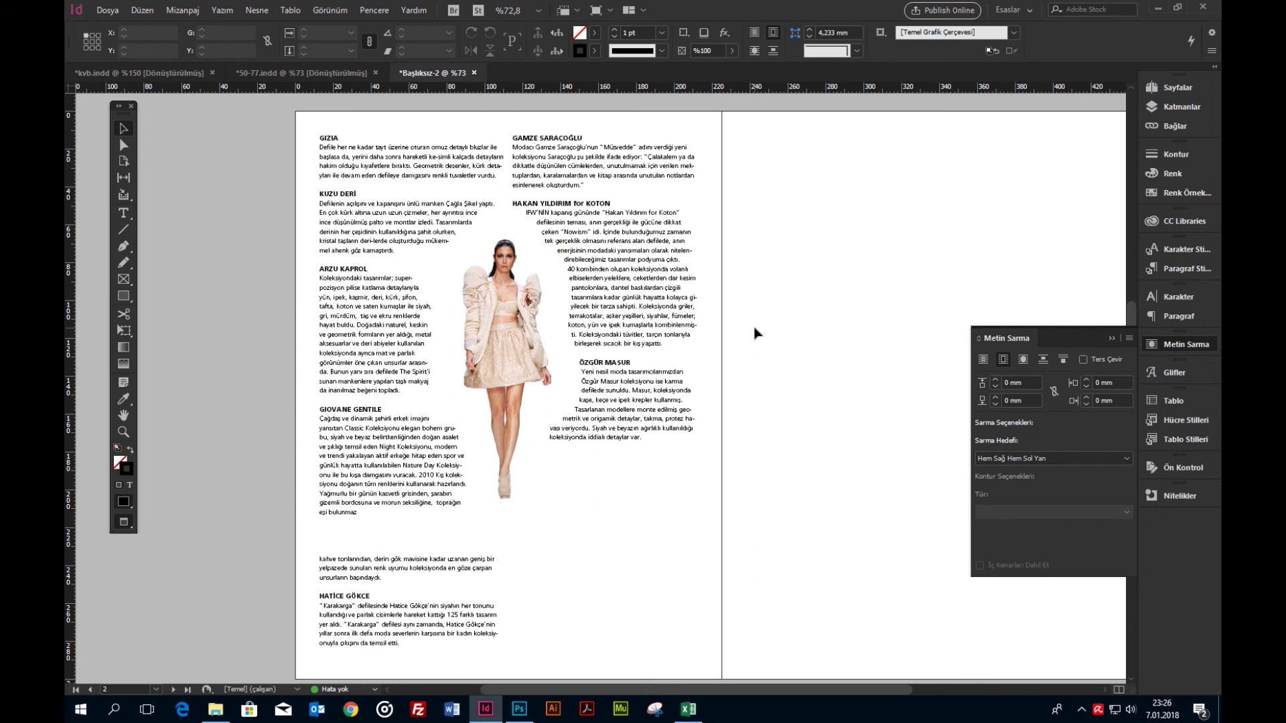
# Close the text wrap settings and select the model image between the two text columns.
pyautogui.click(1110, 339)
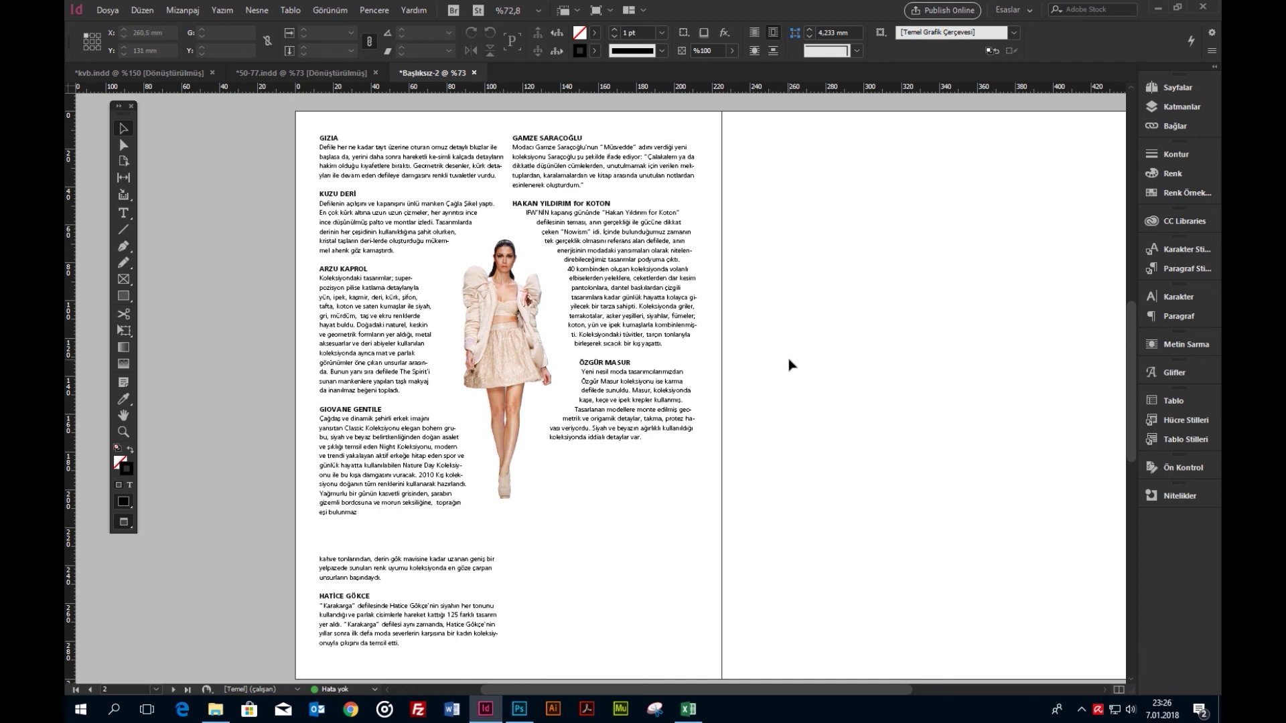
pyautogui.click(534, 391)
pyautogui.click(534, 392)
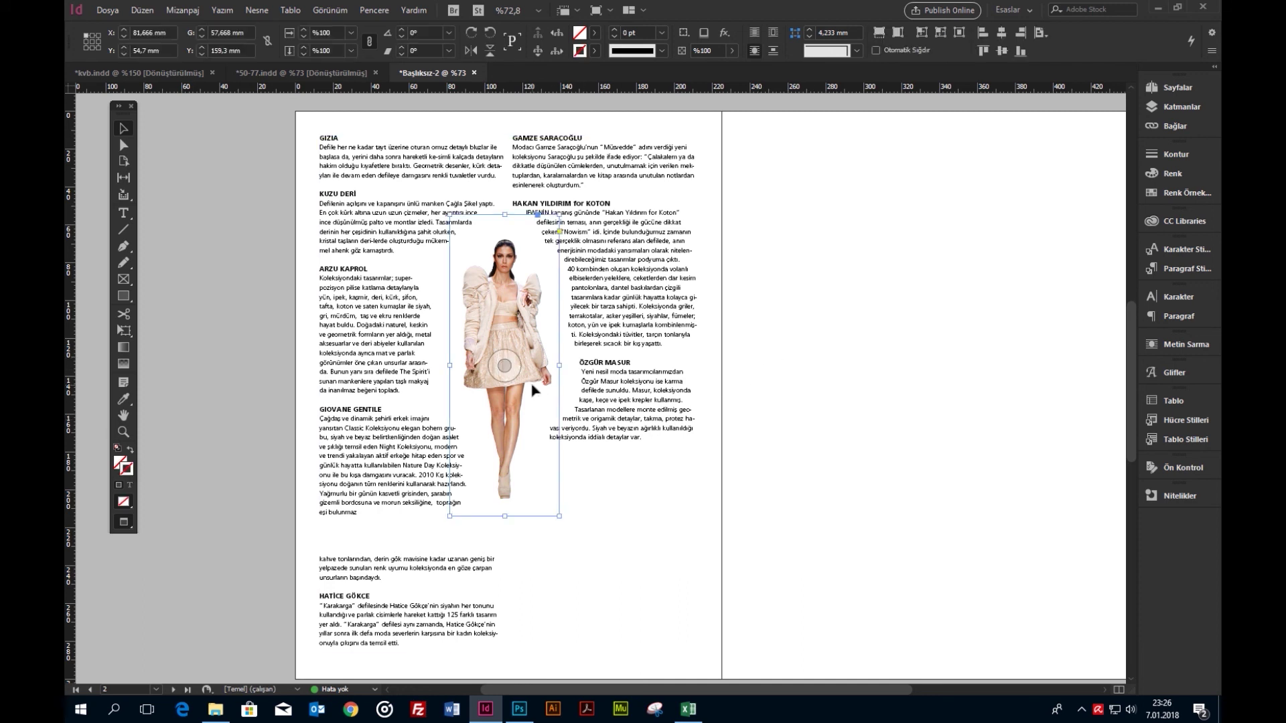